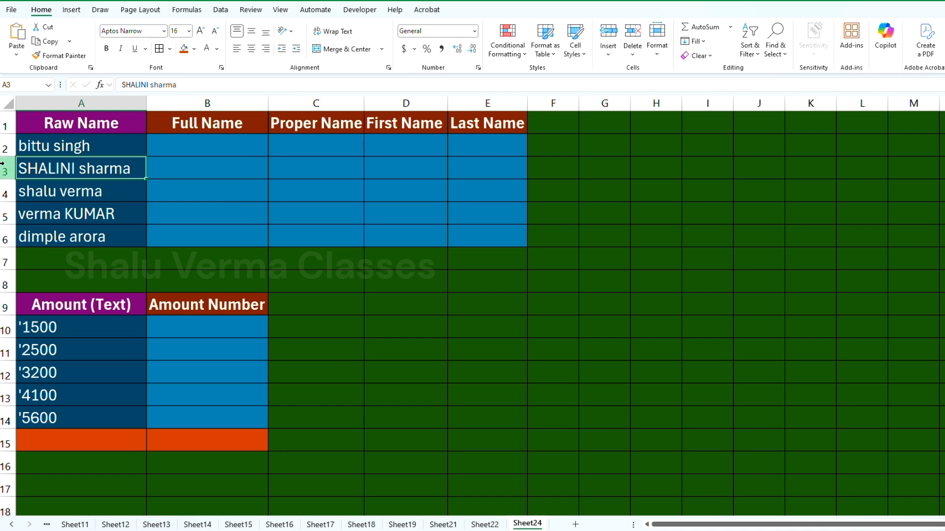
# Step: Examine the raw names listed in column A
pyautogui.click(54, 210)
pyautogui.click(46, 239)
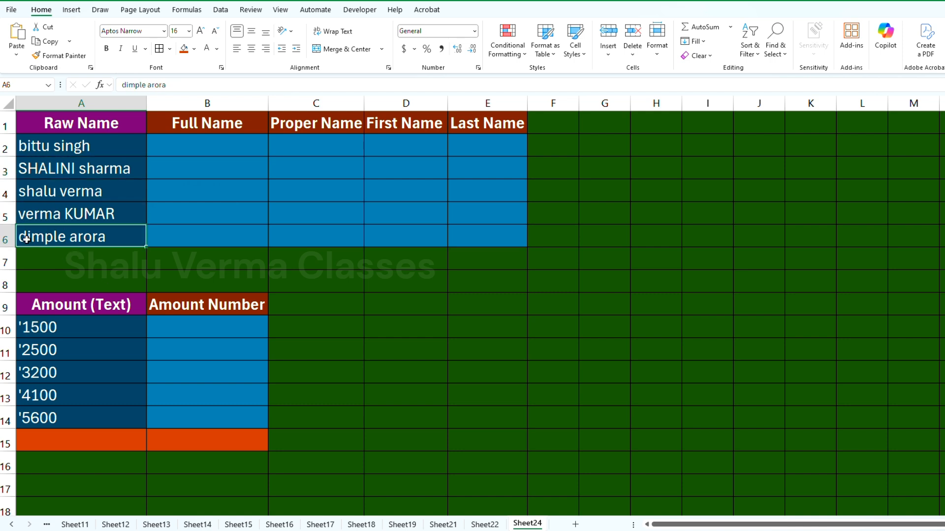
pyautogui.click(58, 153)
pyautogui.click(51, 170)
pyautogui.click(42, 219)
pyautogui.click(58, 153)
pyautogui.click(67, 217)
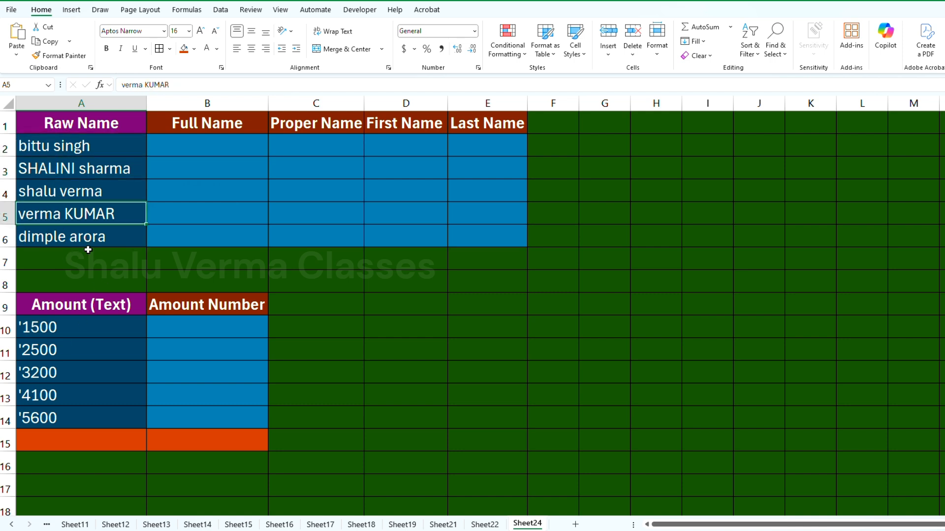
# Step: Try totalling the text amounts A10:A14 with a SUM formula in cell A15
pyautogui.click(69, 441)
pyautogui.write('=sum')
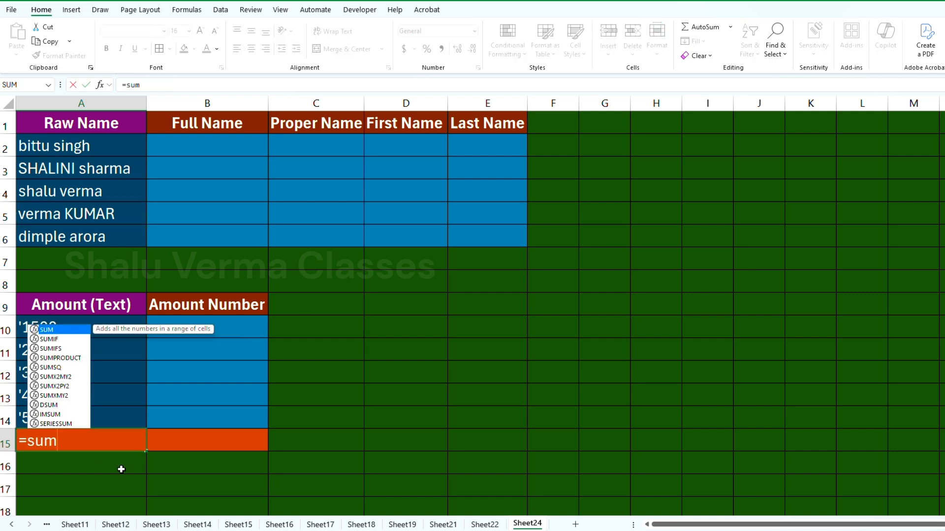
pyautogui.press('Tab')
pyautogui.moveTo(63, 331); pyautogui.dragTo(70, 415)
pyautogui.write(')')
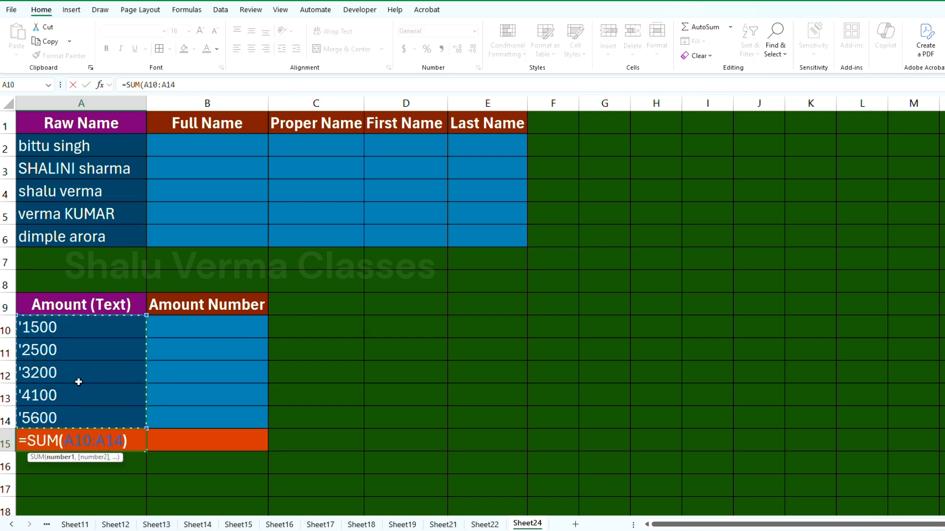
pyautogui.press('Return')
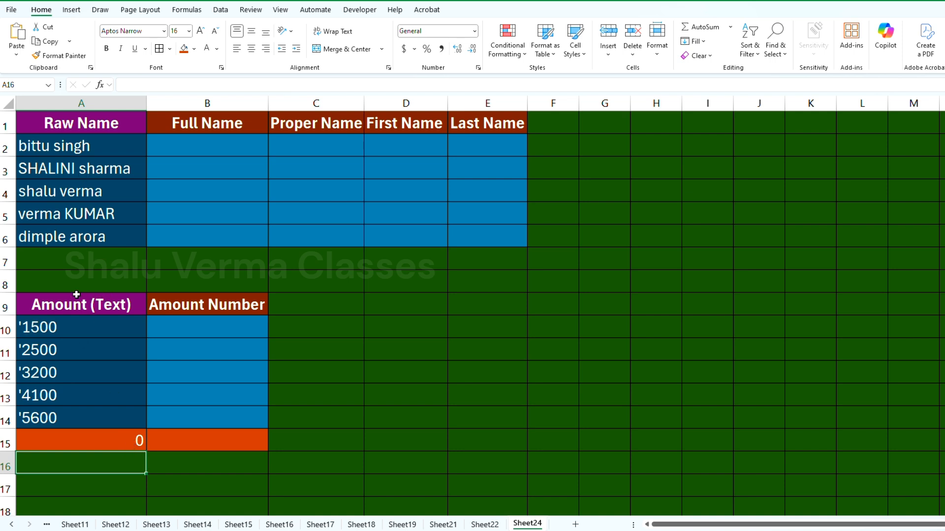
# Step: Clear cell A15 and undo the last edit
pyautogui.click(111, 433)
pyautogui.press('Delete')
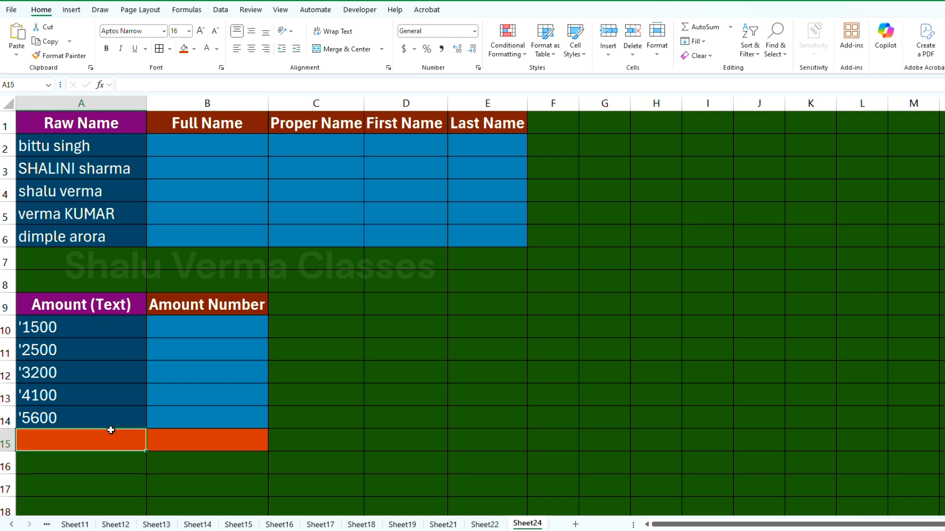
pyautogui.hotkey('ctrl', 'z')
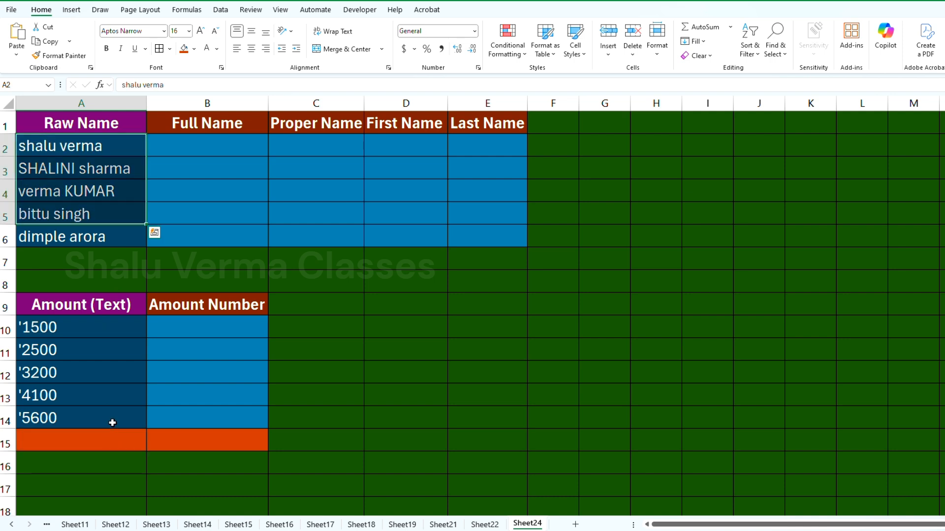
pyautogui.click(67, 151)
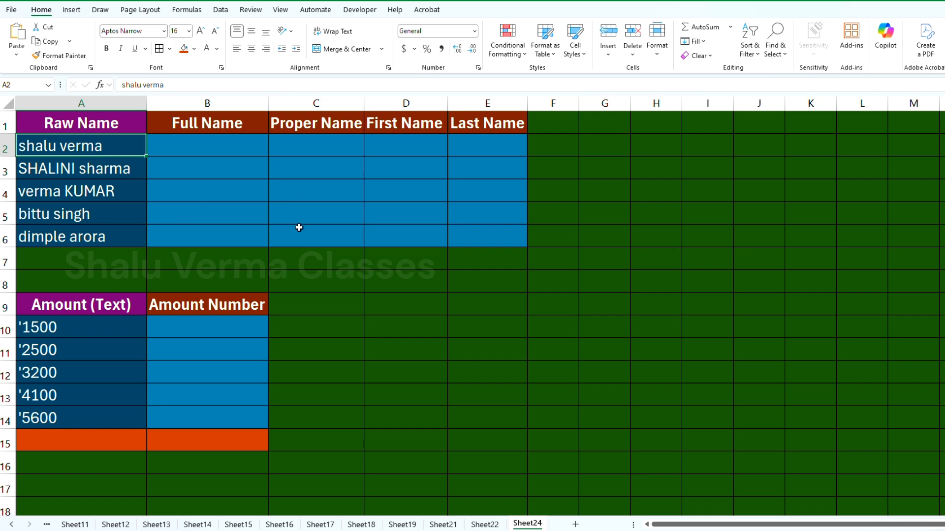
# Step: Enter the formula =TRIM(A2) in B2 under Full Name to clean the first raw name
pyautogui.scroll(-2, 221, 191)
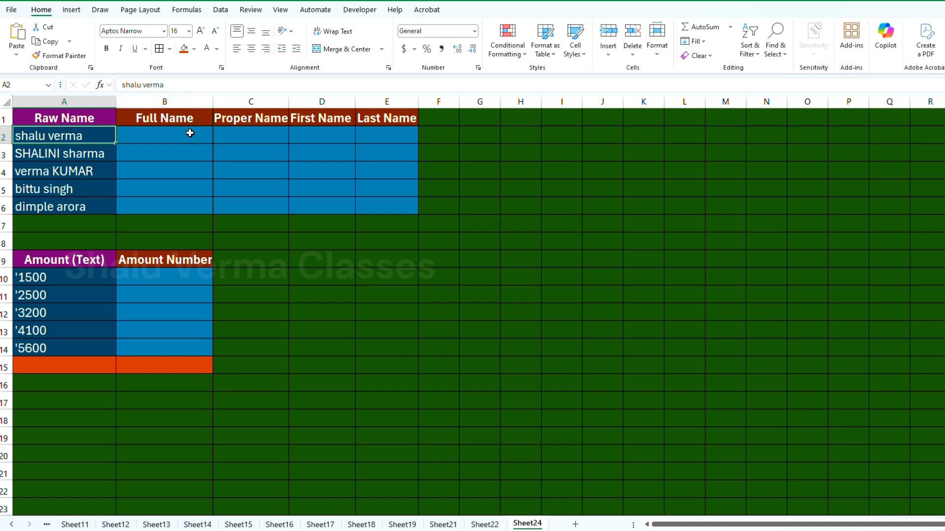
pyautogui.click(150, 134)
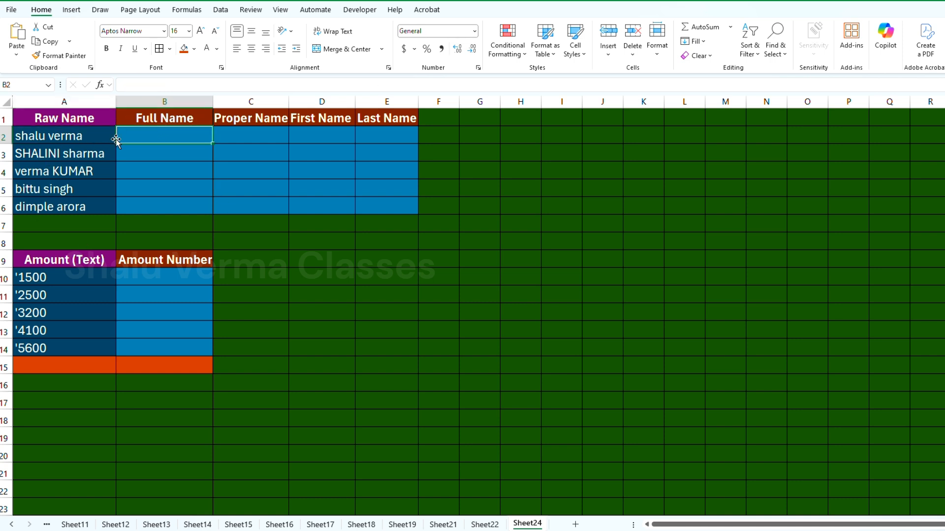
pyautogui.click(66, 139)
pyautogui.click(139, 135)
pyautogui.write('=')
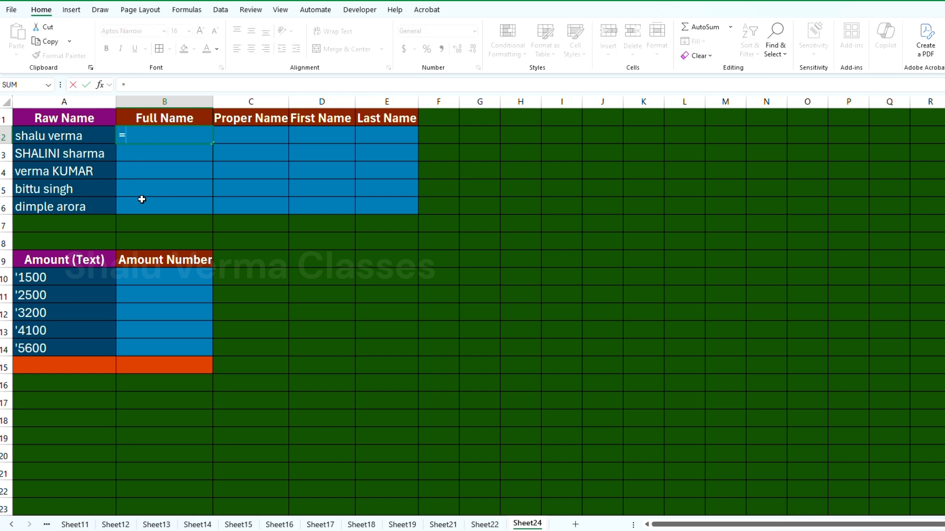
pyautogui.write('tri')
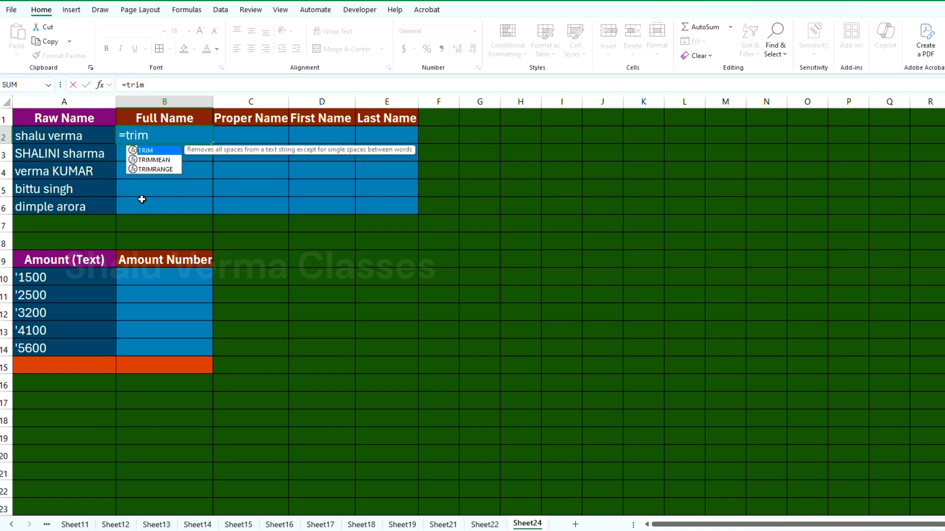
pyautogui.write('m')
pyautogui.press('Tab')
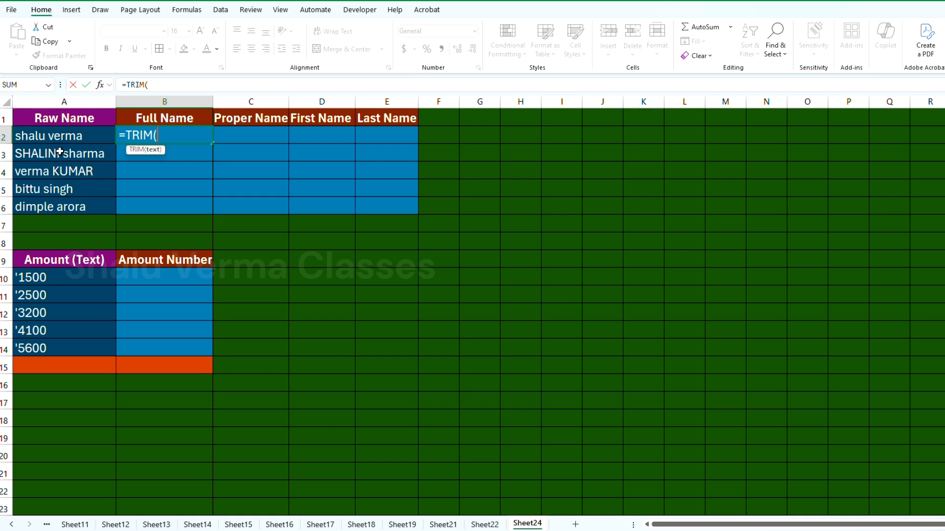
pyautogui.click(81, 135)
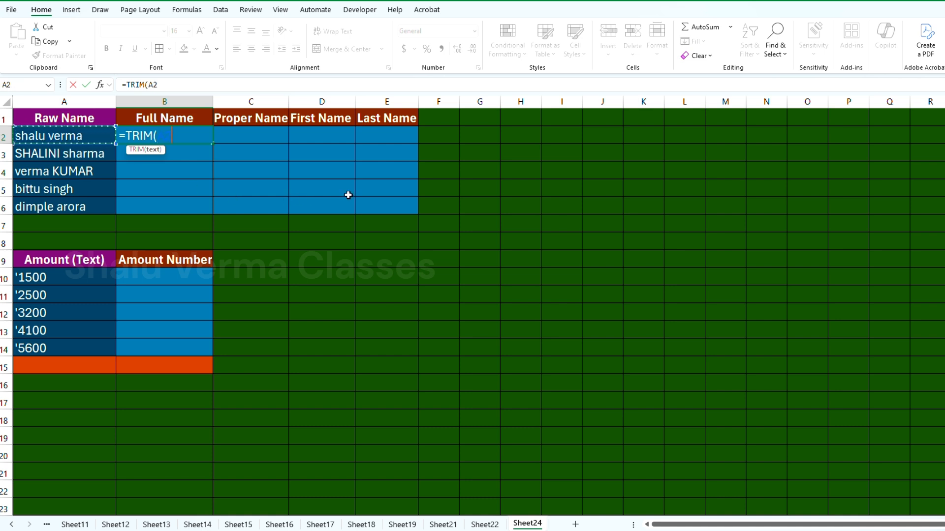
pyautogui.write(')')
pyautogui.press('Return')
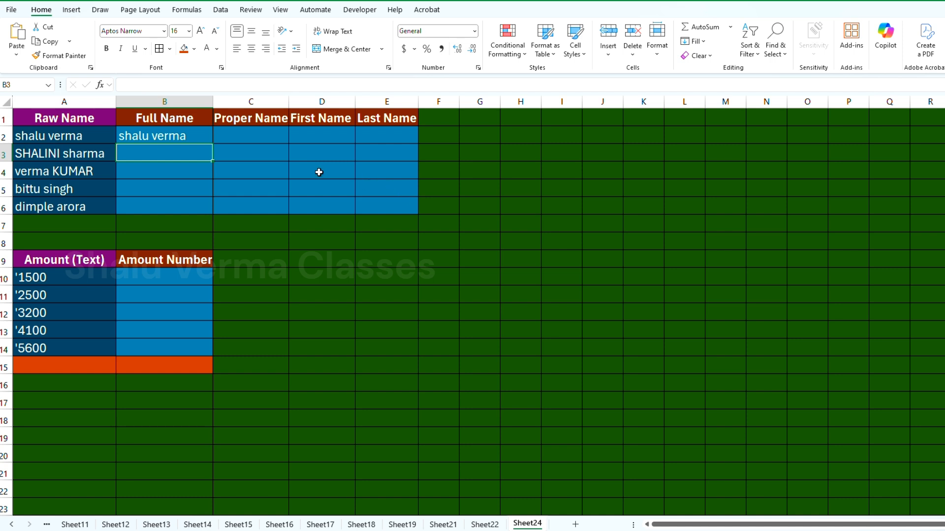
# Step: Fill the TRIM formula from B2 down to B6
pyautogui.doubleClick(98, 138)
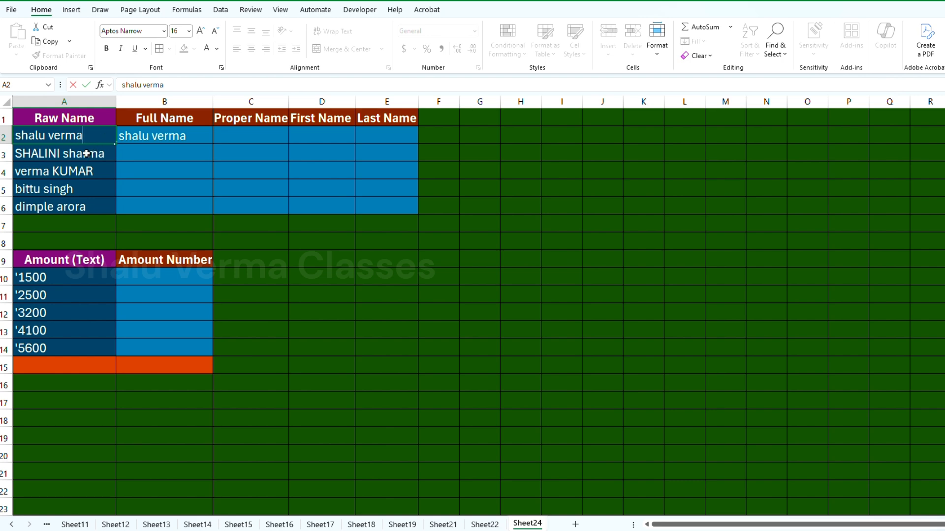
pyautogui.doubleClick(86, 154)
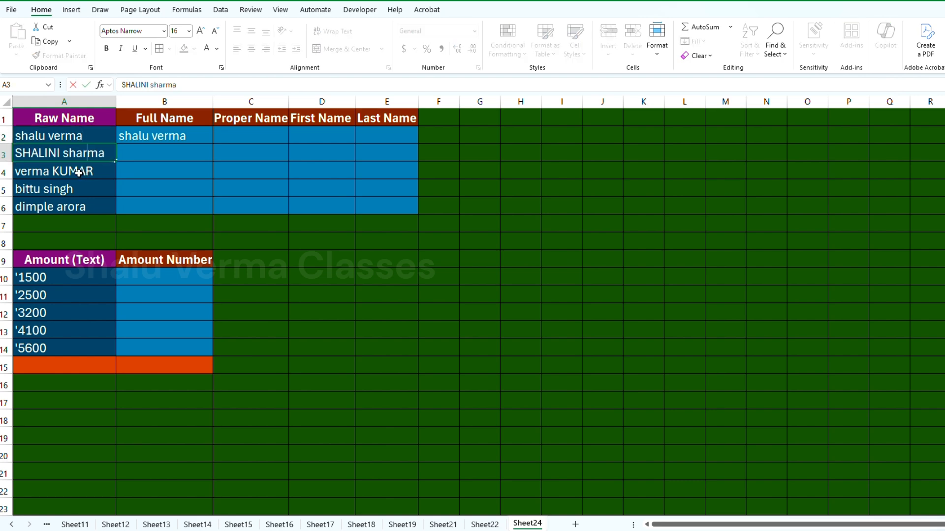
pyautogui.doubleClick(81, 172)
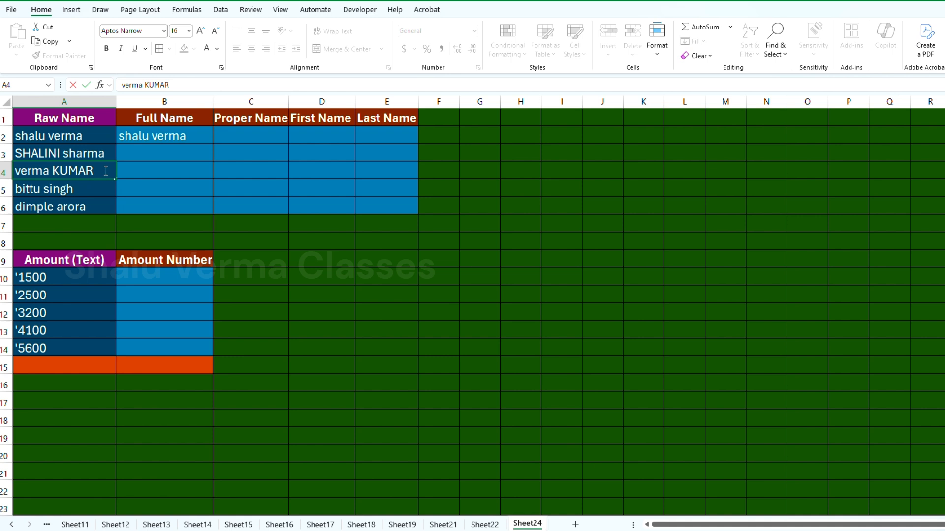
pyautogui.doubleClick(153, 137)
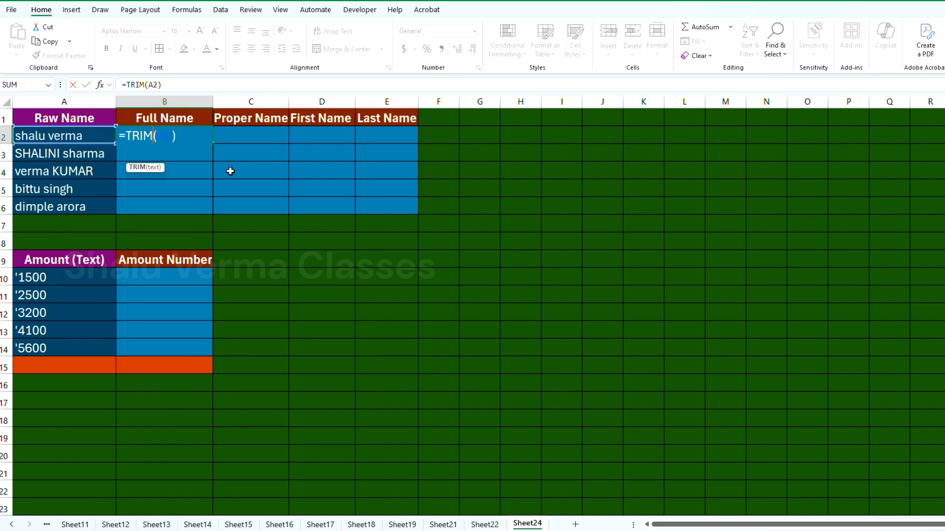
pyautogui.hotkey('ctrl', 'Return')
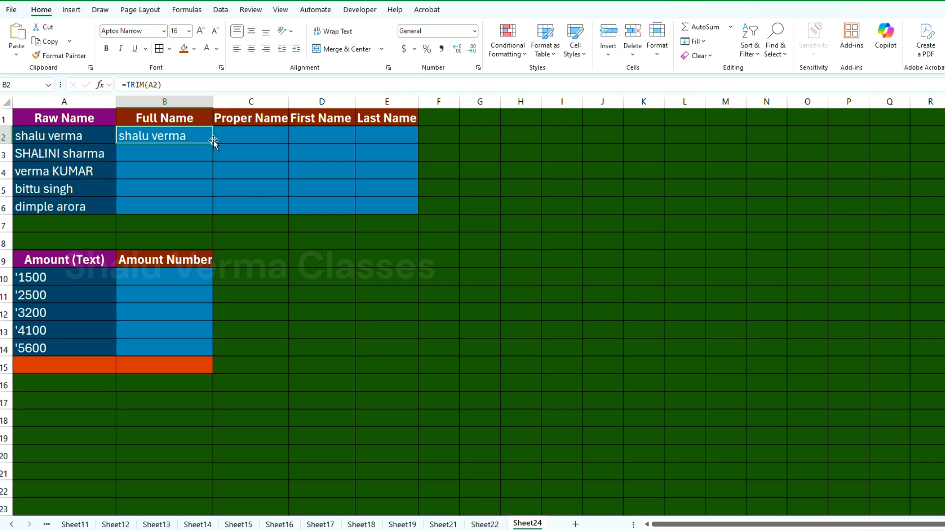
pyautogui.moveTo(212, 144); pyautogui.dragTo(212, 214)
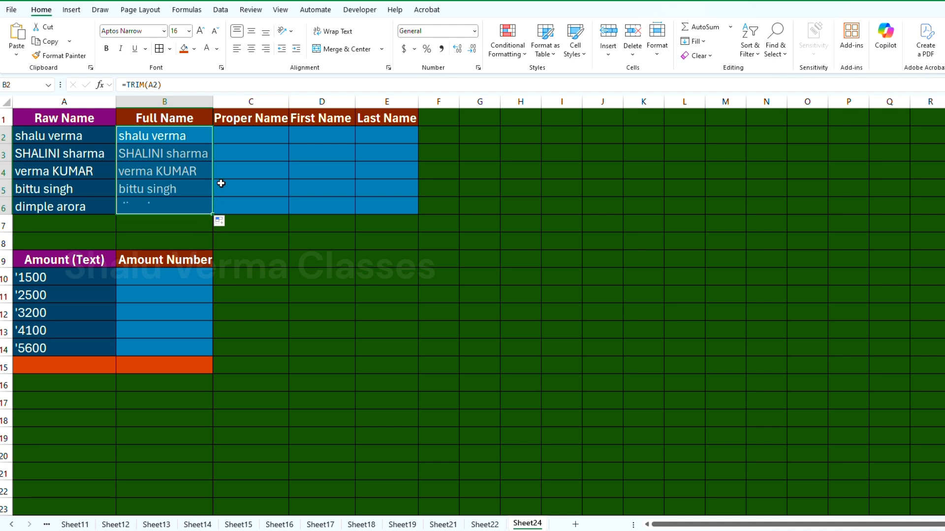
# Step: Review the cleaned names in the Full Name column B2:B6
pyautogui.click(262, 139)
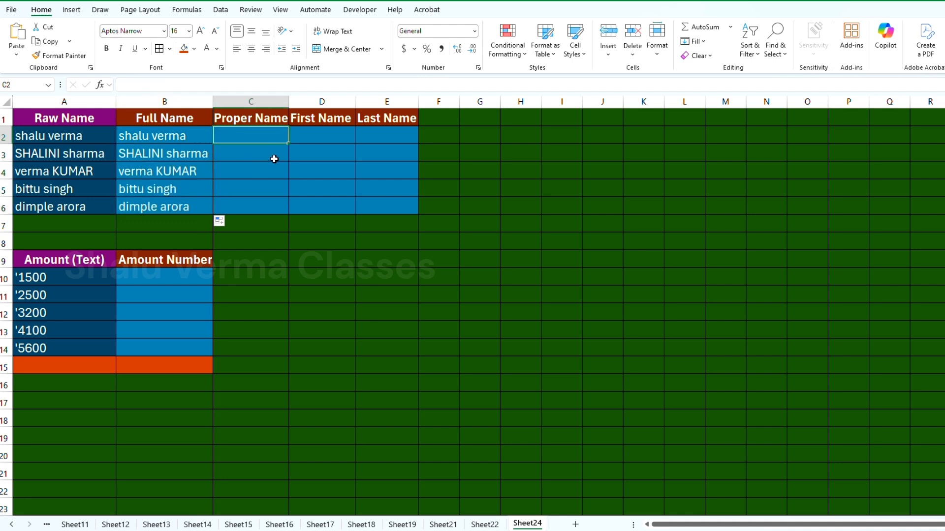
pyautogui.click(468, 1)
pyautogui.moveTo(176, 135); pyautogui.dragTo(169, 190)
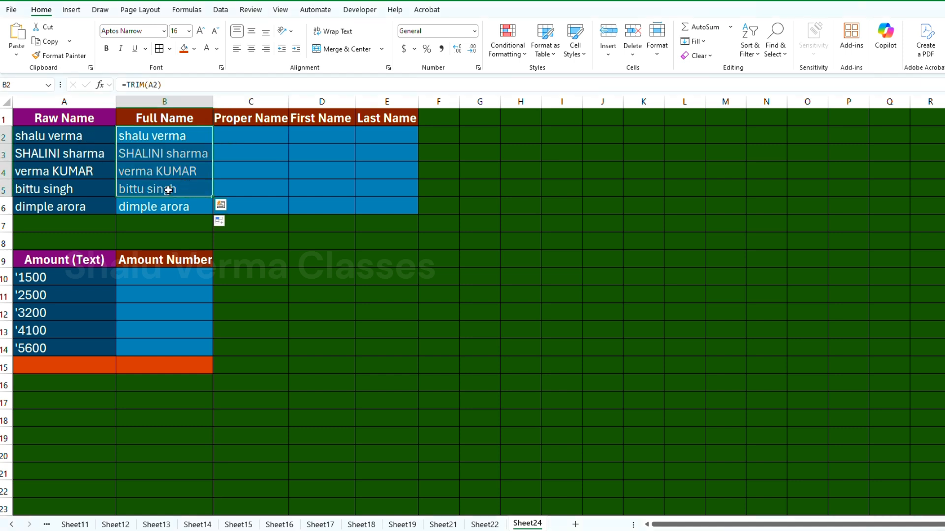
pyautogui.click(149, 187)
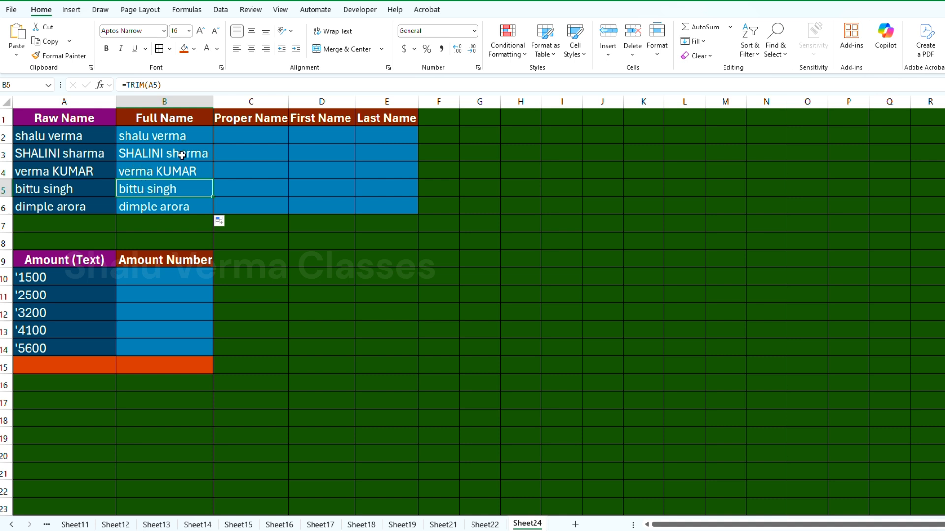
pyautogui.click(148, 159)
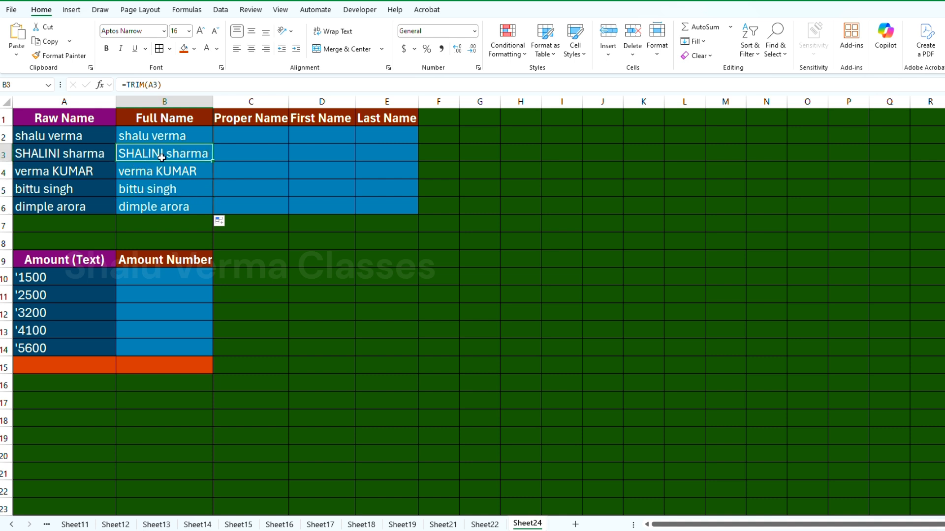
# Step: Enter the formula =PROPER(B2) in C2 under Proper Name
pyautogui.click(251, 137)
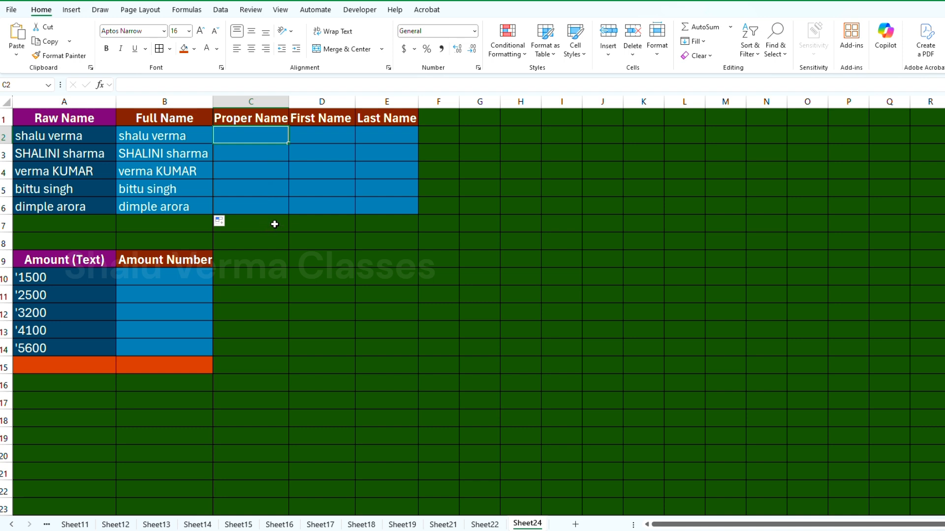
pyautogui.write('=p')
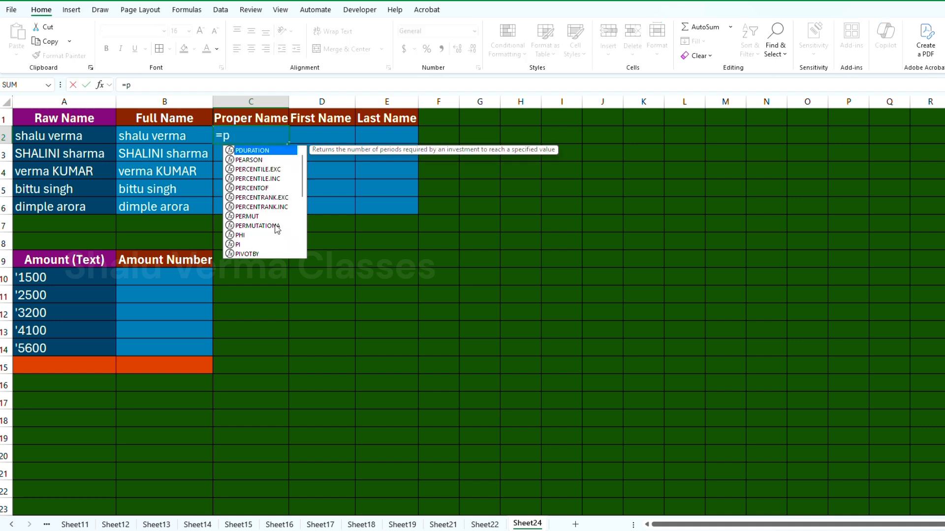
pyautogui.write('roper')
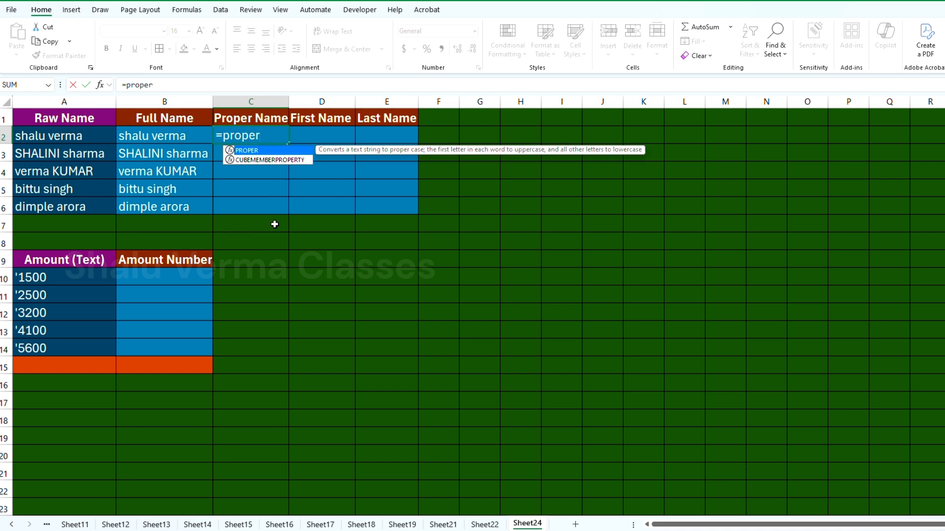
pyautogui.press('Tab')
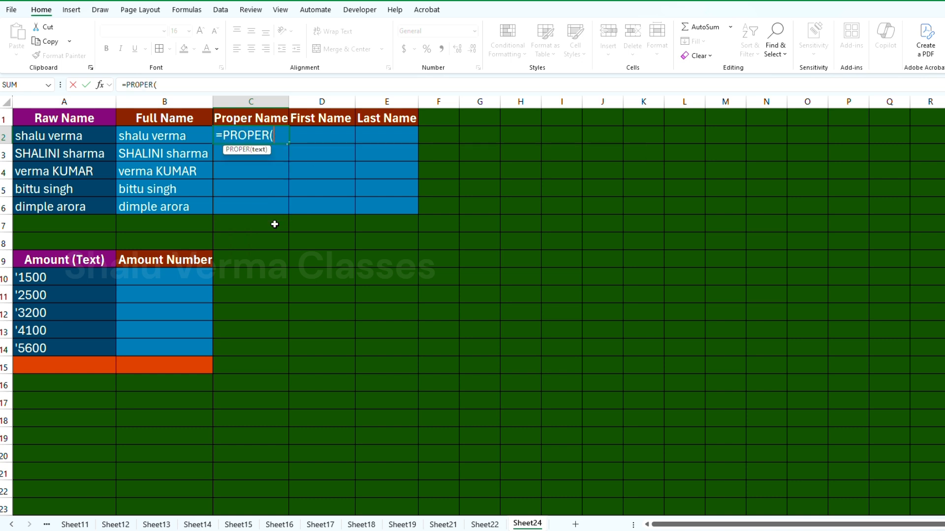
pyautogui.click(155, 135)
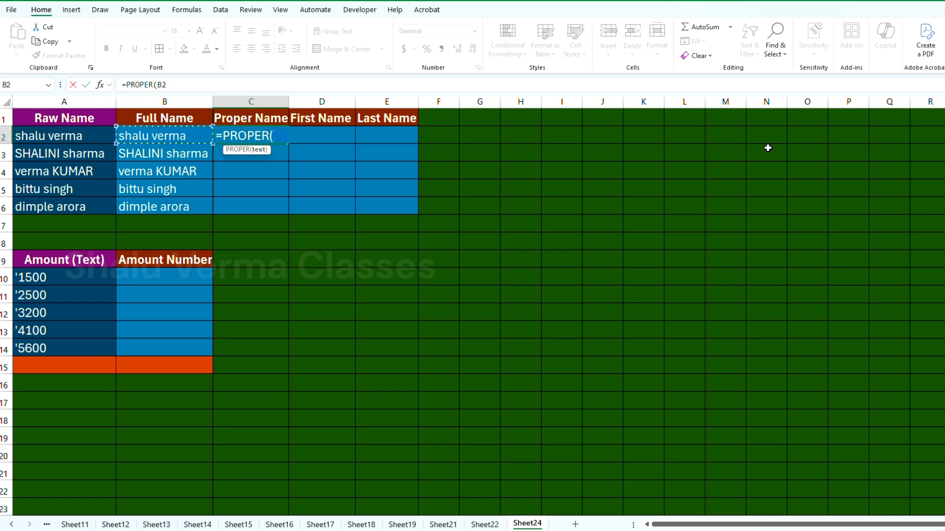
pyautogui.write(')')
pyautogui.press('Return')
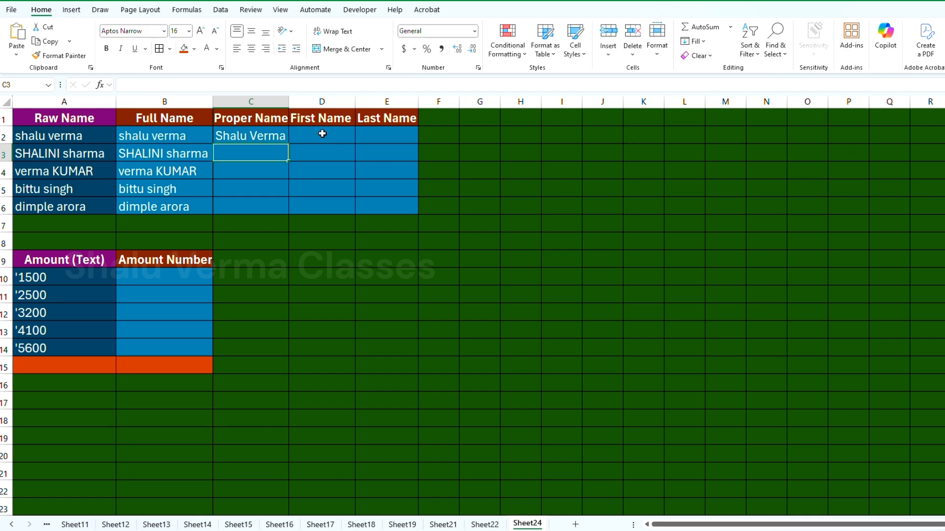
# Step: Fill the PROPER formula from C2 down to C6 and widen column C to fit the names
pyautogui.click(259, 135)
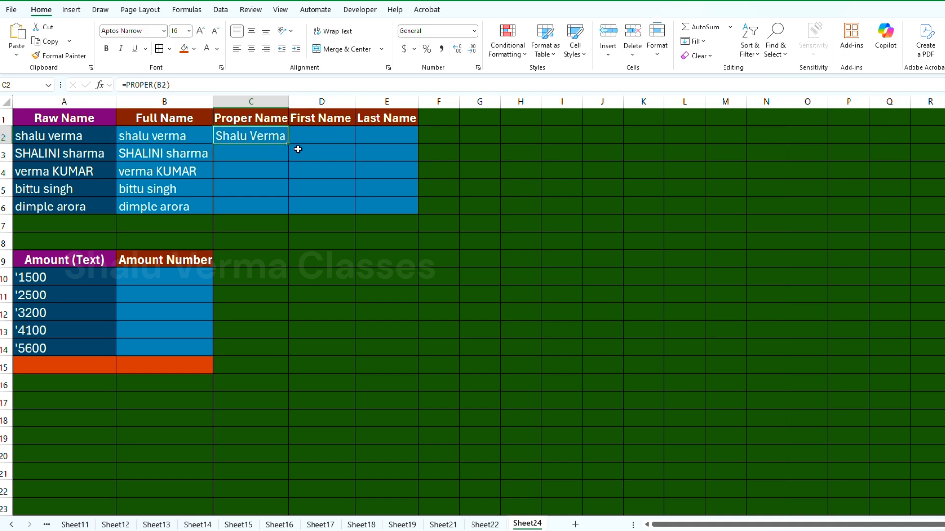
pyautogui.doubleClick(289, 145)
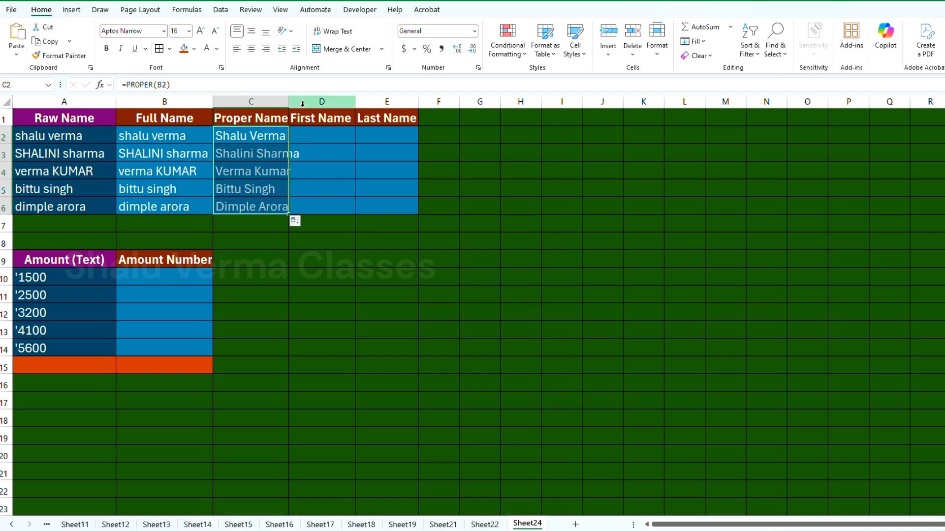
pyautogui.moveTo(290, 101); pyautogui.dragTo(310, 104)
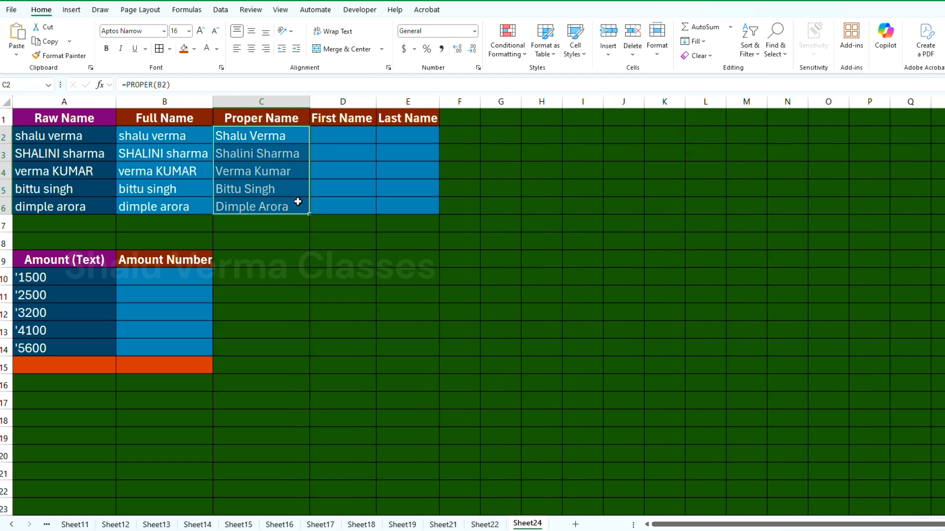
pyautogui.keyDown('ctrl'); pyautogui.scroll(2, 293, 198); pyautogui.keyUp('ctrl')
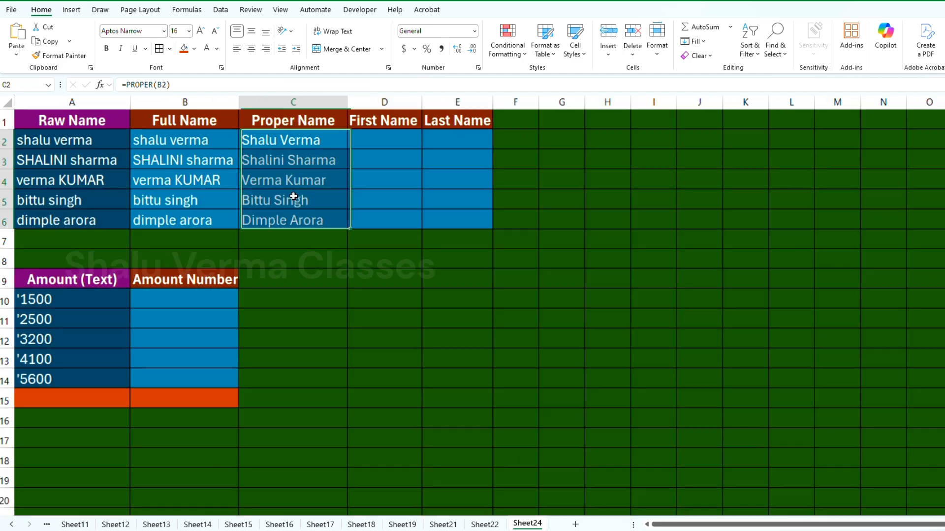
# Step: Compare the raw, trimmed and proper-case names across rows 2 to 6
pyautogui.click(293, 194)
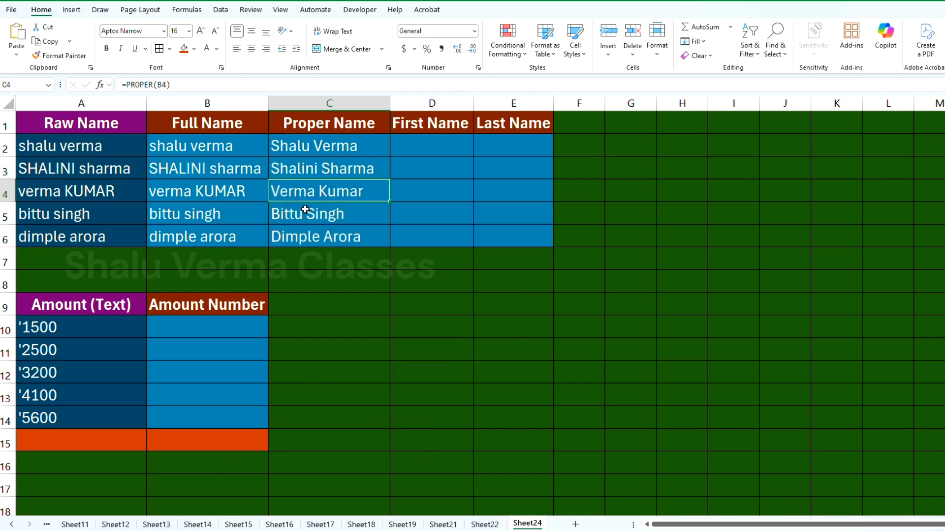
pyautogui.click(96, 178)
pyautogui.click(184, 175)
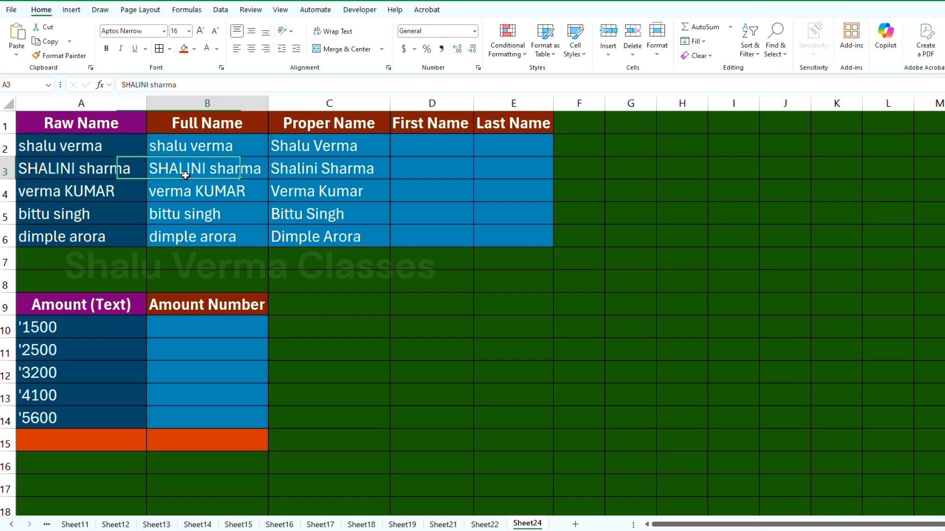
pyautogui.click(305, 170)
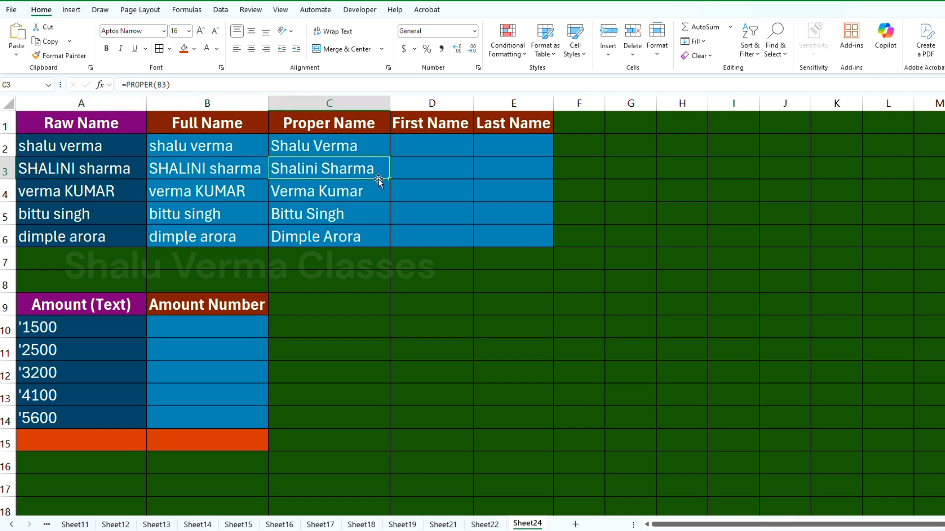
pyautogui.scroll(-1, 363, 197)
pyautogui.scroll(-1, 363, 200)
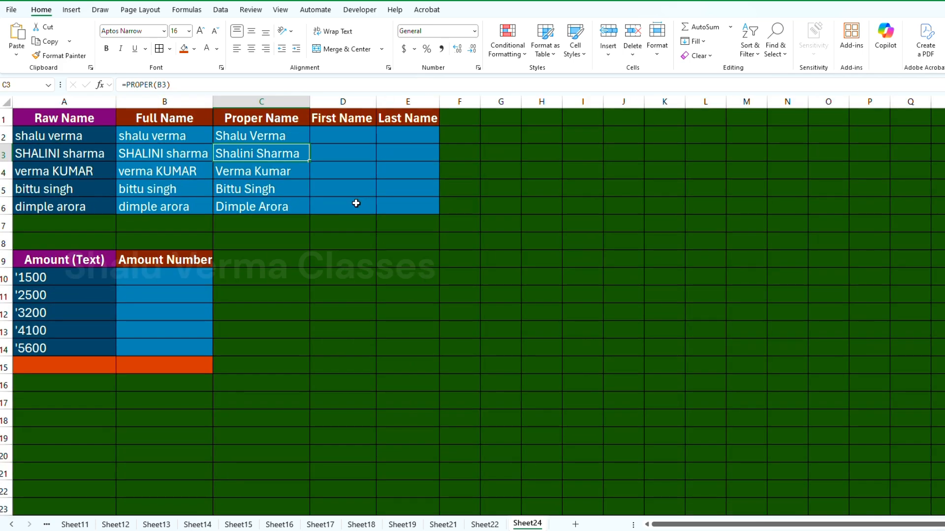
# Step: Enter the formula =LEFT(C2,FIND(" ",C2)-1) in D2 under First Name
pyautogui.click(333, 139)
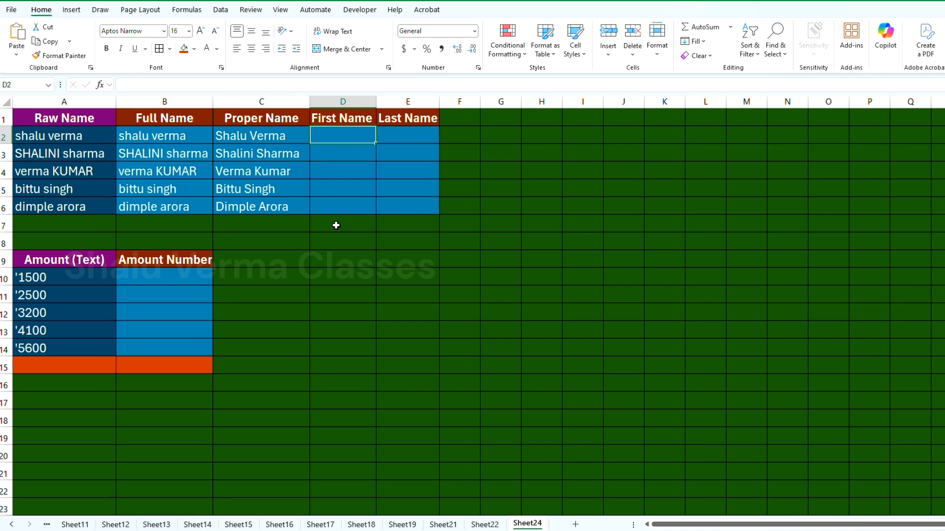
pyautogui.write('=')
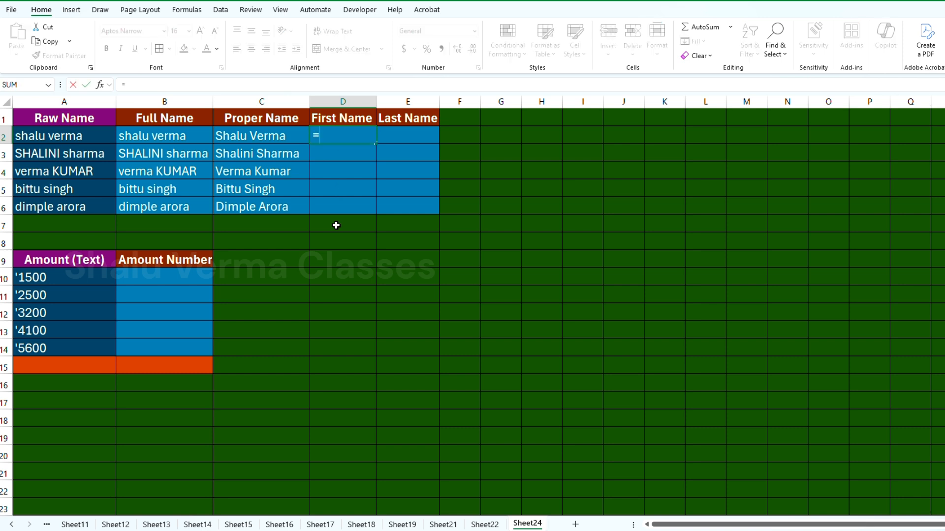
pyautogui.write('le')
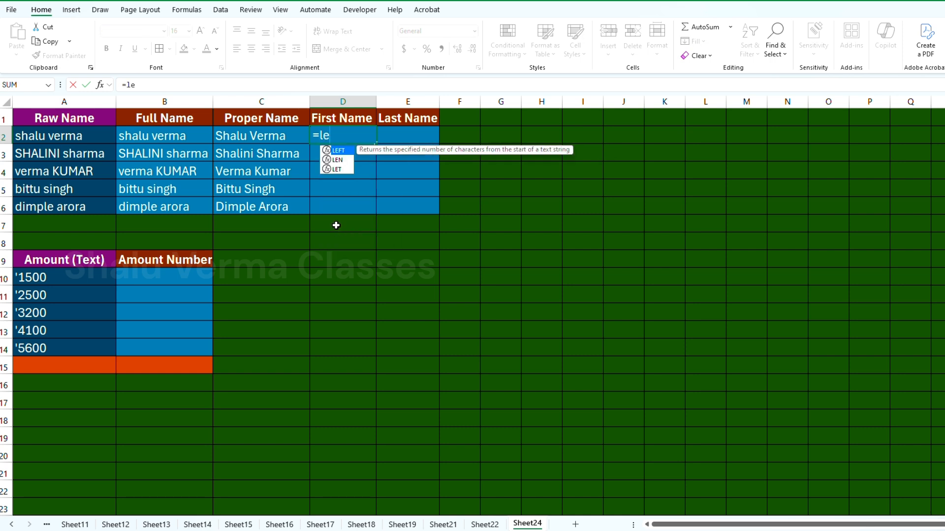
pyautogui.write('ft')
pyautogui.press('Tab')
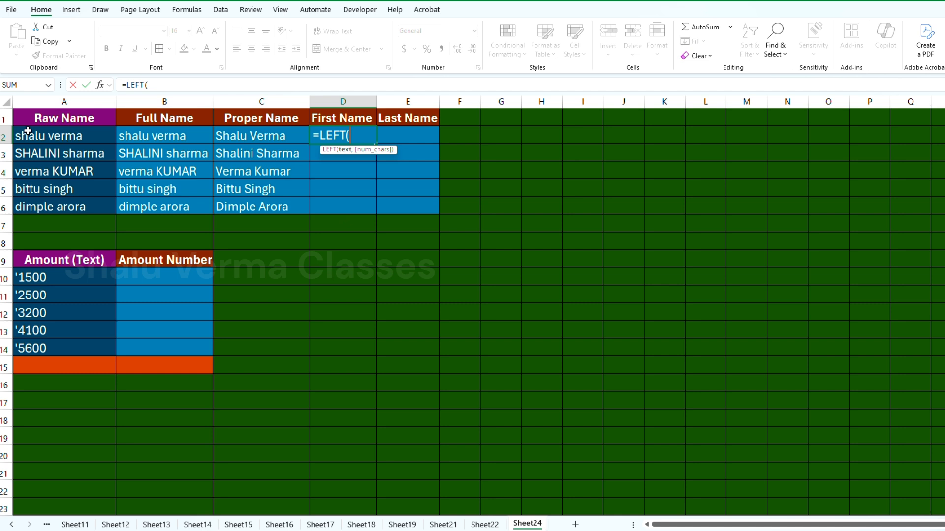
pyautogui.click(278, 139)
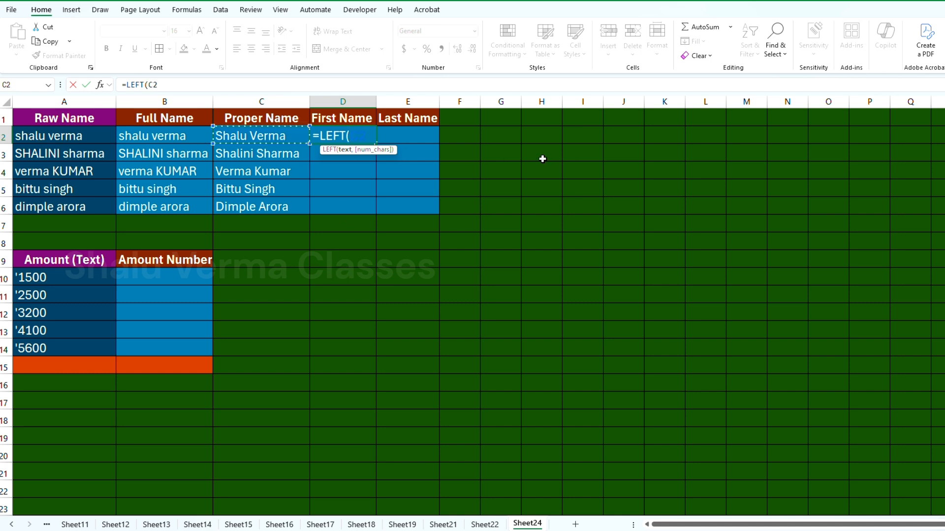
pyautogui.write(',find')
pyautogui.press('Tab')
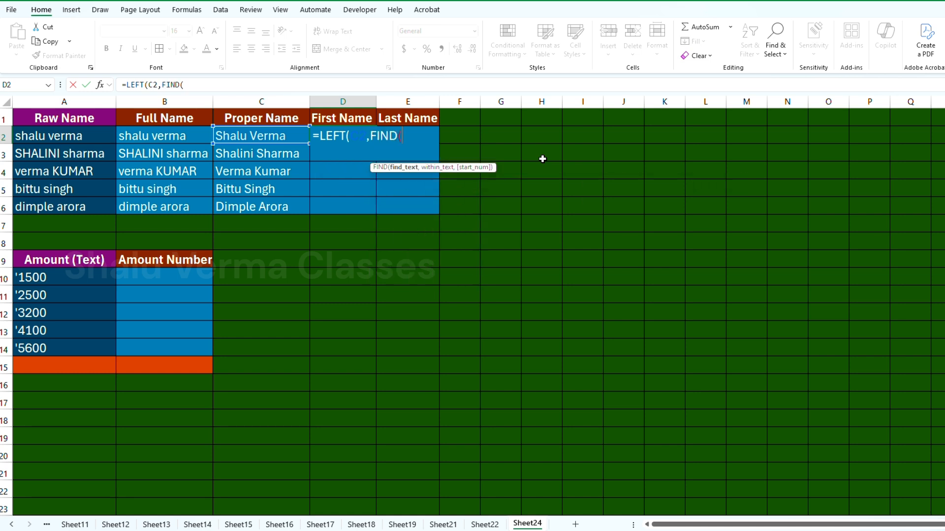
pyautogui.write('" ",')
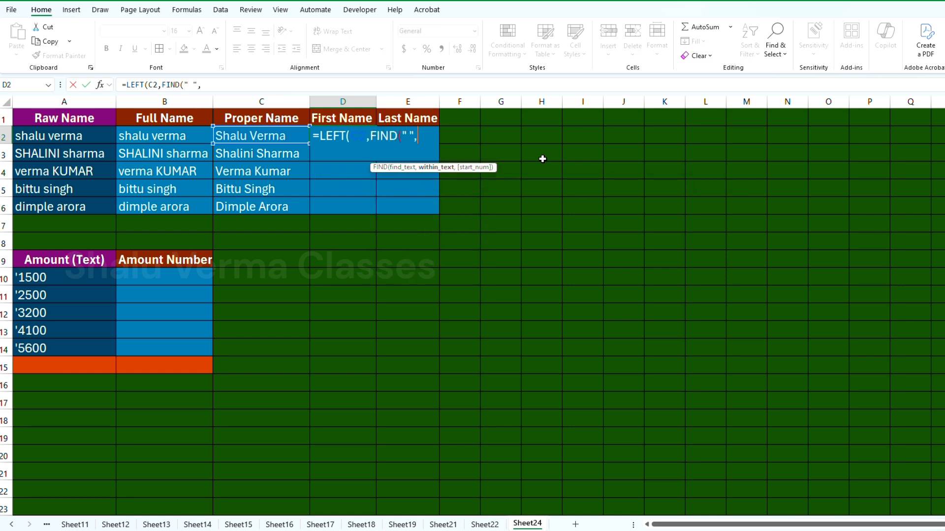
pyautogui.click(241, 134)
pyautogui.write(')-')
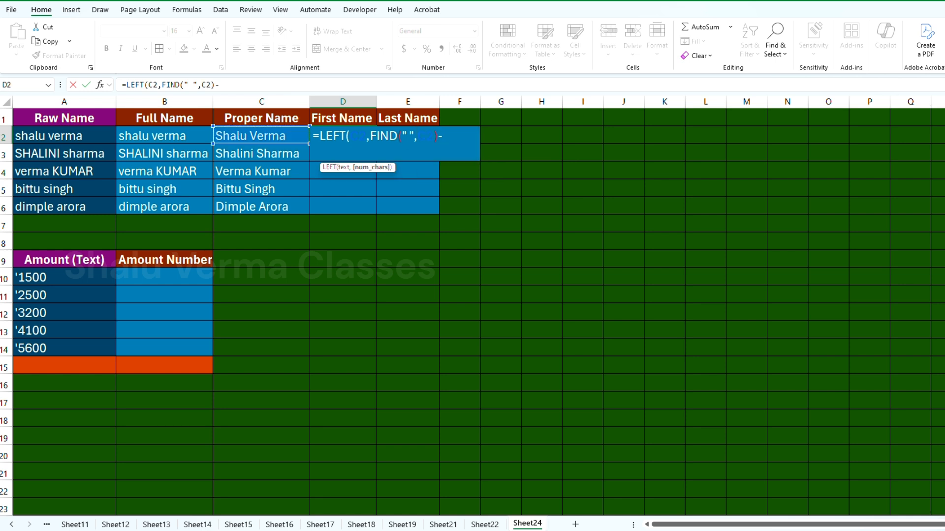
pyautogui.write('1)')
pyautogui.press('Return')
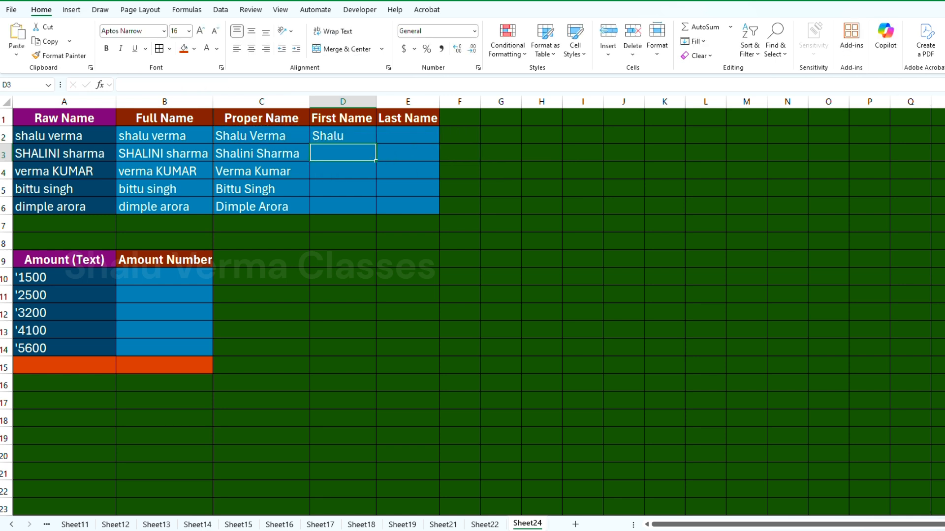
# Step: Fill the LEFT formula from D2 down to D6
pyautogui.click(373, 141)
pyautogui.moveTo(374, 143); pyautogui.dragTo(378, 212)
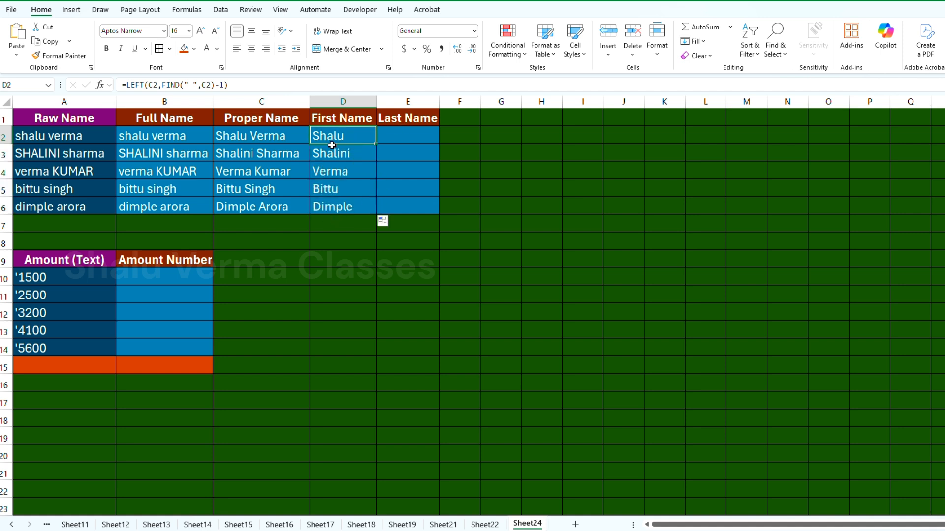
pyautogui.moveTo(335, 137); pyautogui.dragTo(339, 202)
# Step: Enter the formula =RIGHT(C2,LEN(C2)-FIND(" ",C2)) in E2 under Last Name
pyautogui.click(401, 133)
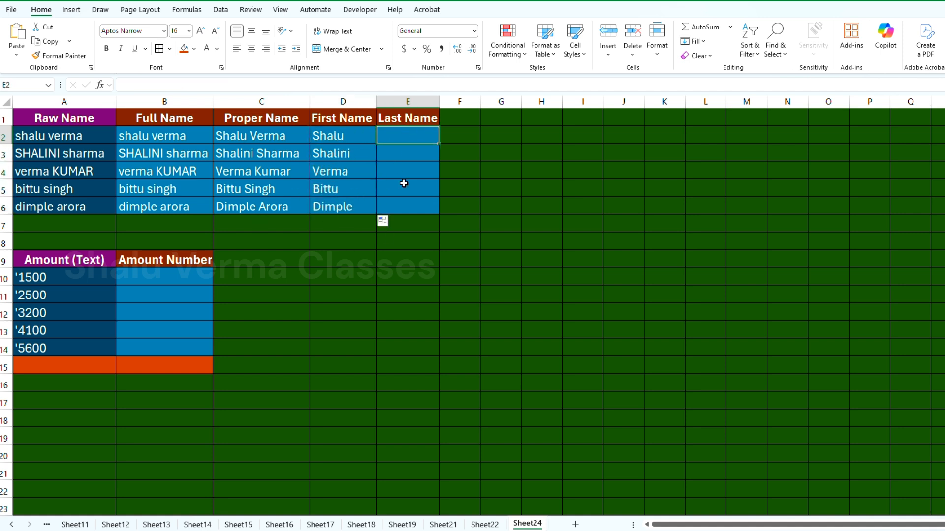
pyautogui.write('=right')
pyautogui.press('Tab')
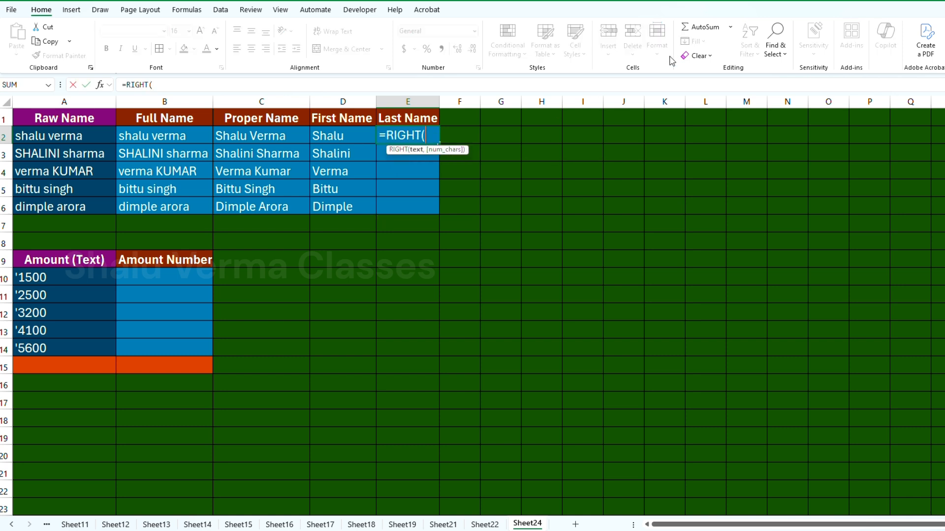
pyautogui.click(253, 136)
pyautogui.write(',len')
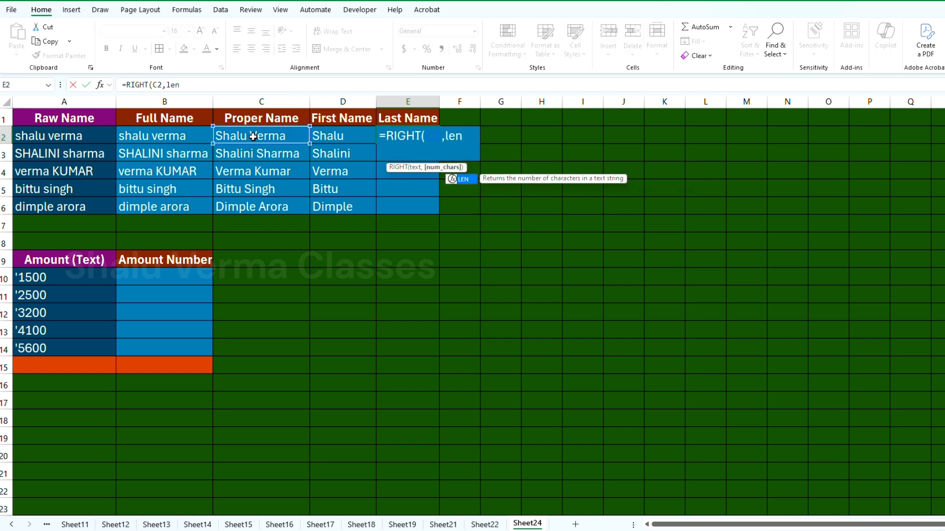
pyautogui.press('Tab')
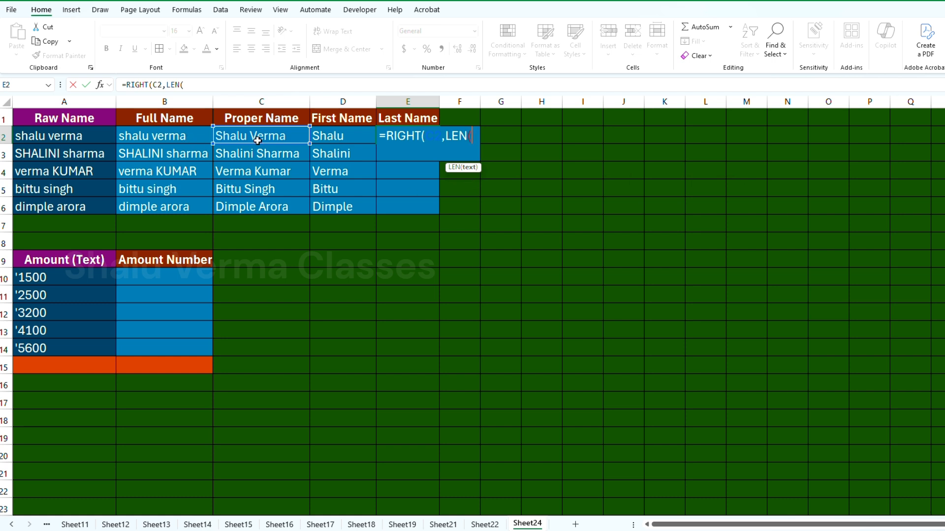
pyautogui.click(260, 144)
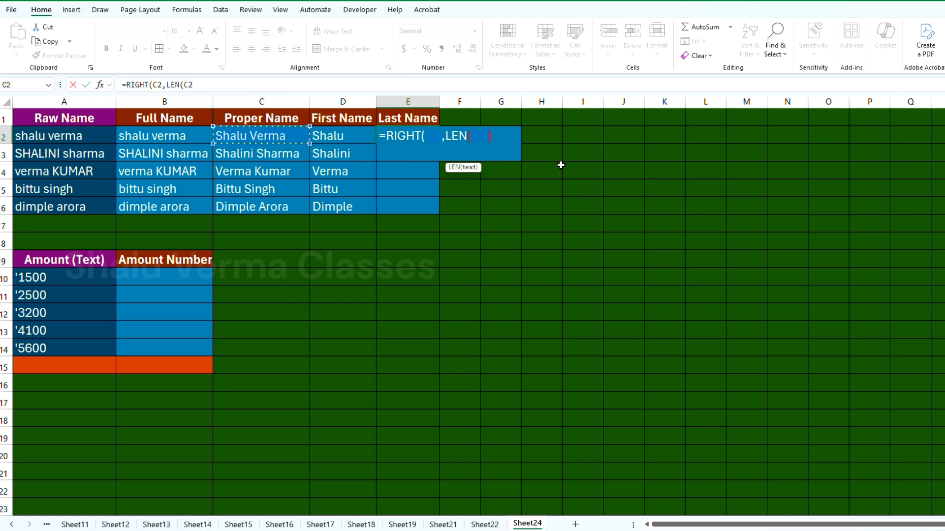
pyautogui.write(')-fi')
pyautogui.press('Tab')
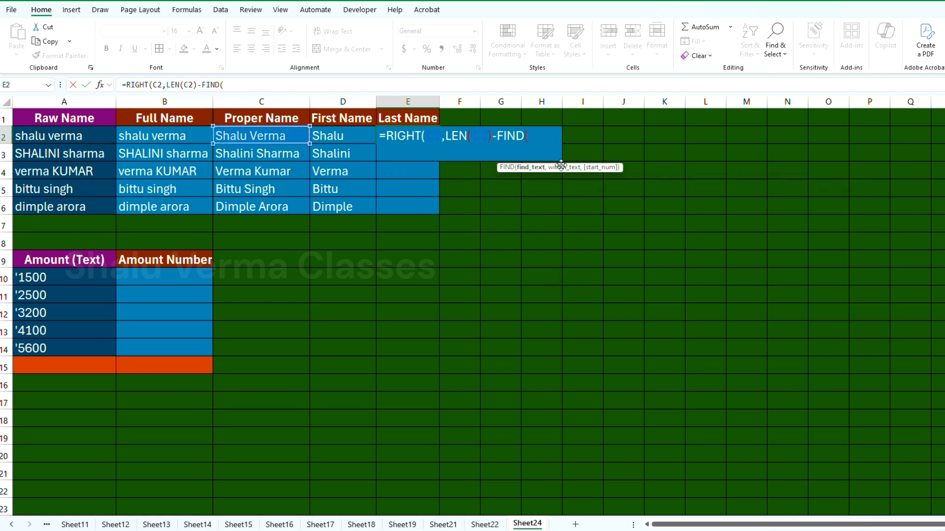
pyautogui.write('" ",')
pyautogui.click(256, 138)
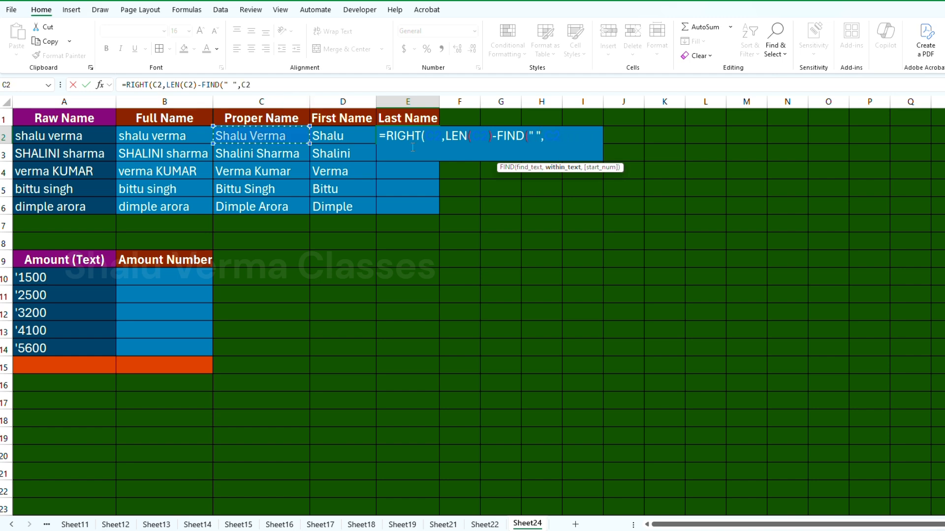
pyautogui.write('))')
pyautogui.press('Return')
pyautogui.press('Up')
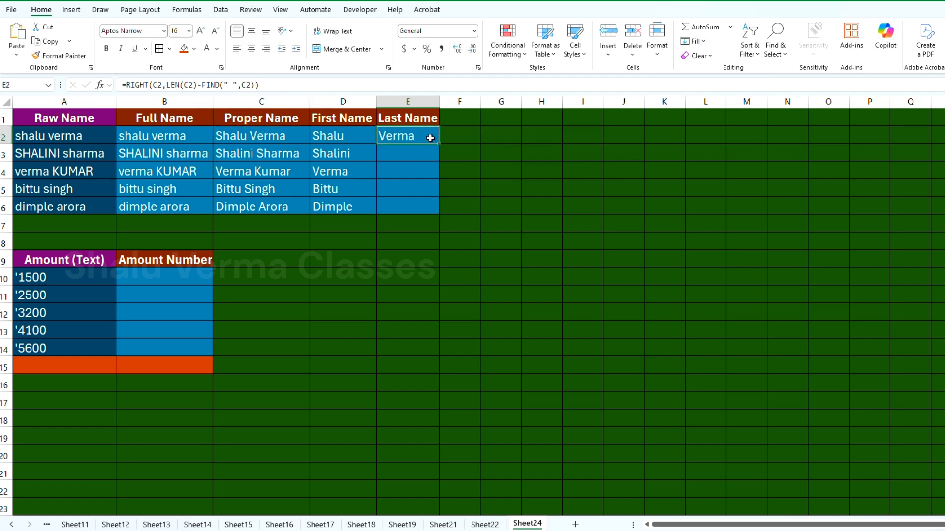
# Step: Fill the RIGHT formula from E2 down to E6
pyautogui.moveTo(439, 143); pyautogui.dragTo(438, 208)
pyautogui.click(415, 172)
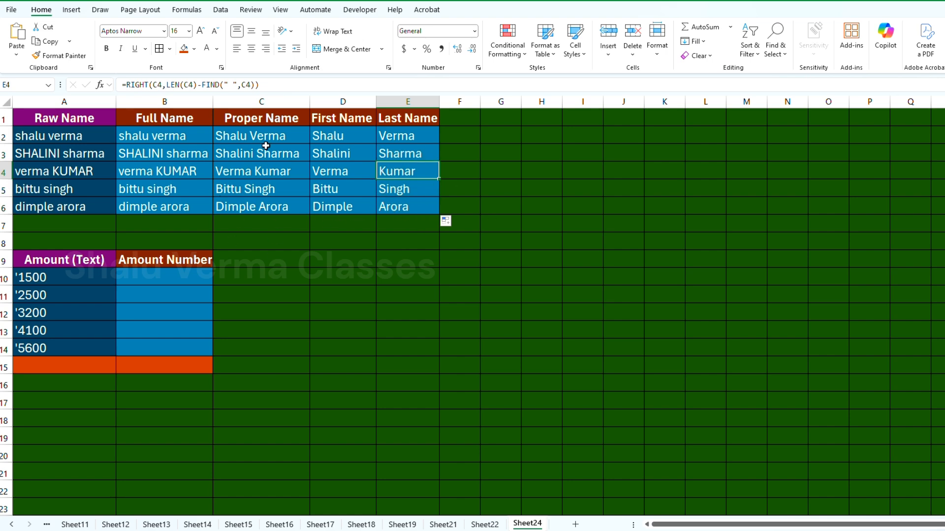
pyautogui.scroll(2, 182, 176)
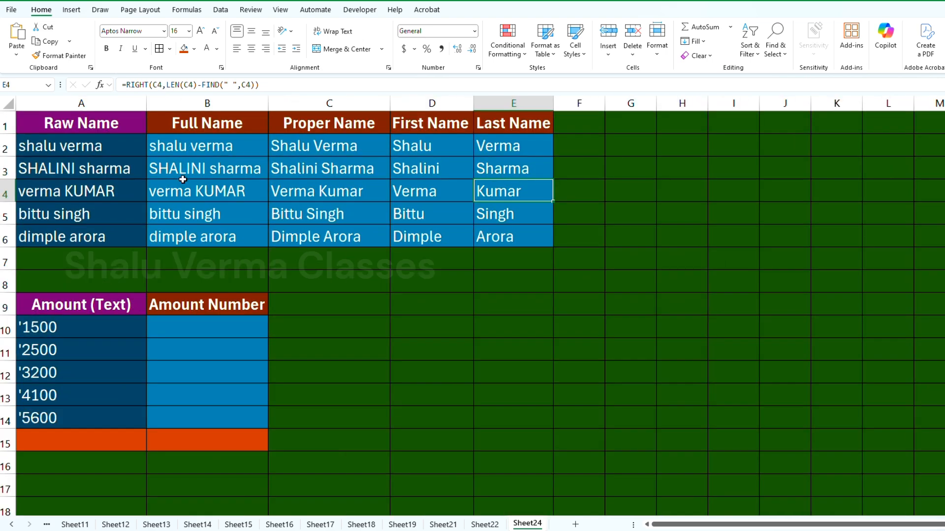
pyautogui.scroll(-3, 182, 179)
pyautogui.scroll(1, 185, 222)
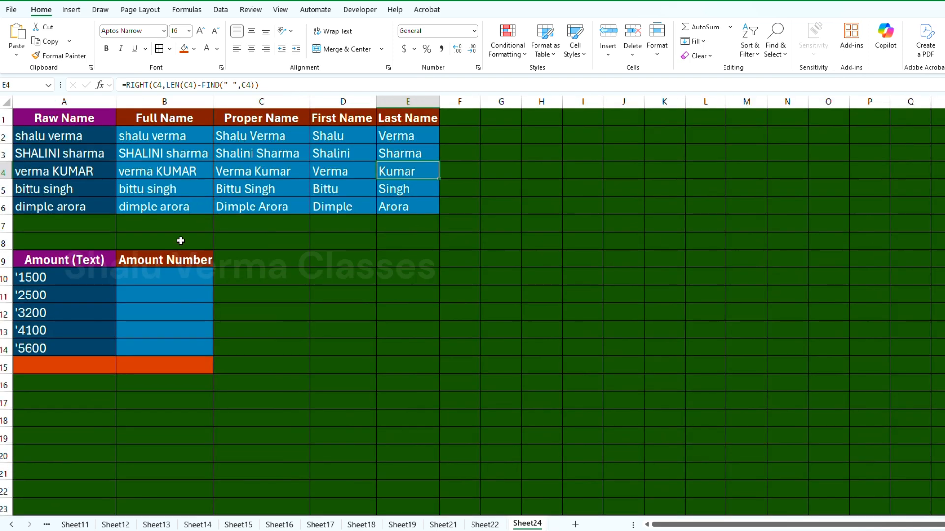
pyautogui.scroll(-1, 181, 243)
# Step: Total the text amounts with =SUM(A10:A14) in A15
pyautogui.click(62, 334)
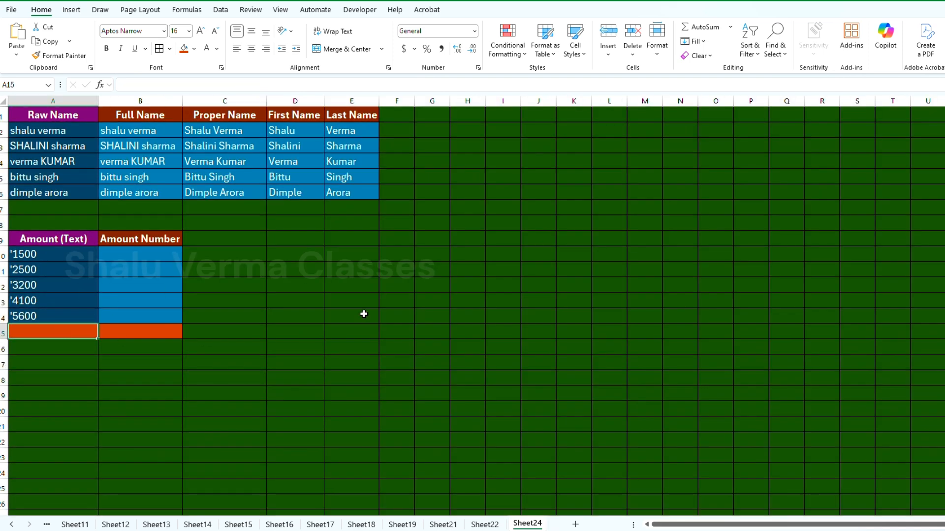
pyautogui.write('=')
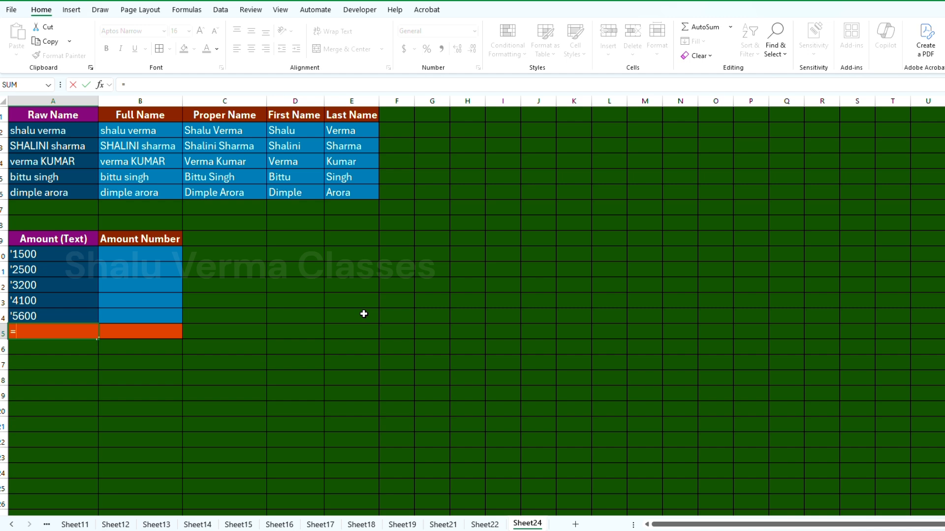
pyautogui.write('sum')
pyautogui.press('Tab')
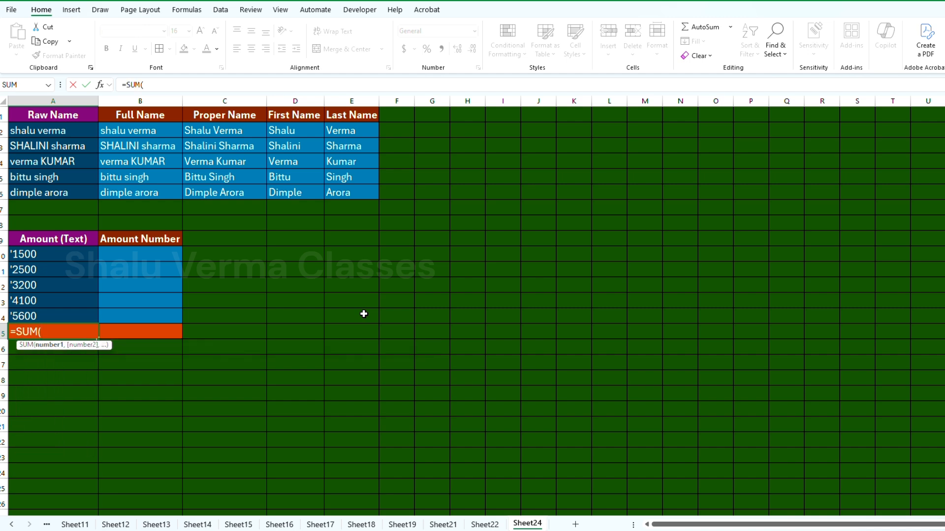
pyautogui.click(38, 257)
pyautogui.moveTo(41, 266); pyautogui.dragTo(43, 312)
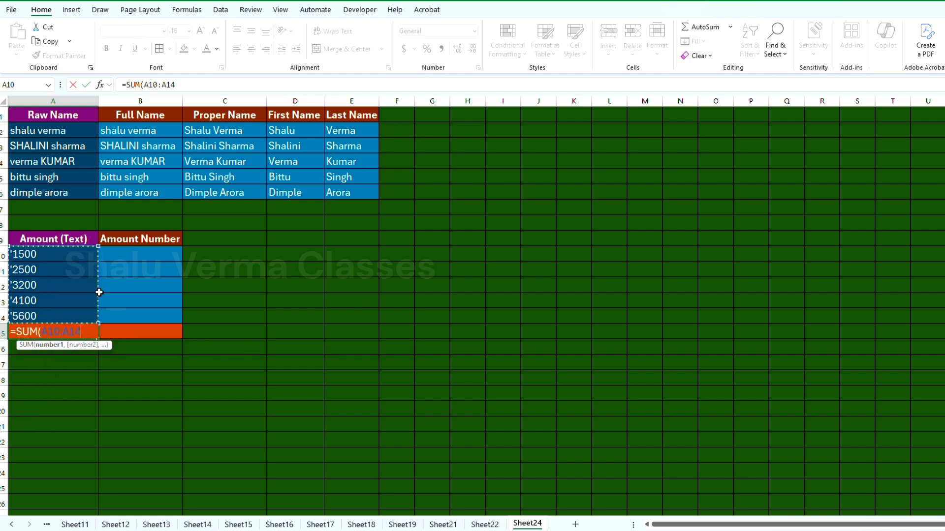
pyautogui.press('Return')
# Step: Enter =SUM(A10:A14) in A15 again to total the amounts A10:A14
pyautogui.click(90, 331)
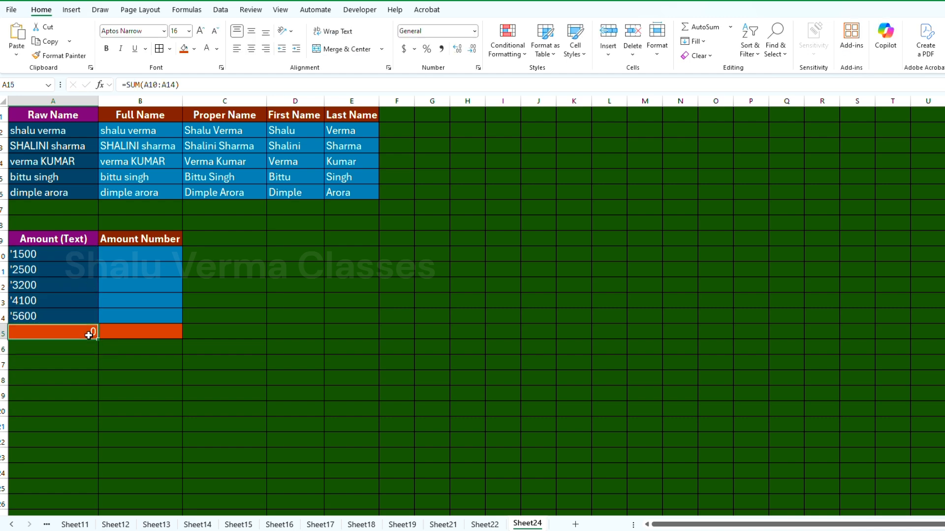
pyautogui.click(148, 256)
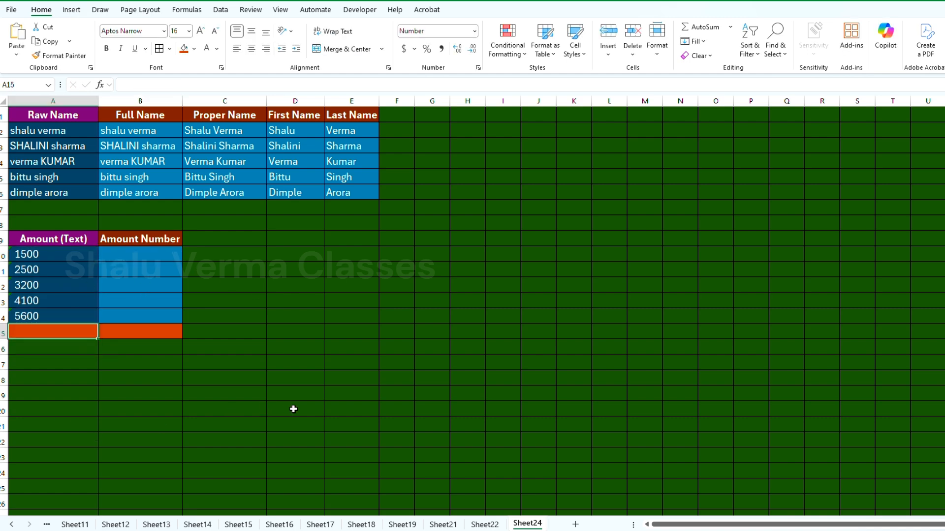
pyautogui.write('=sum')
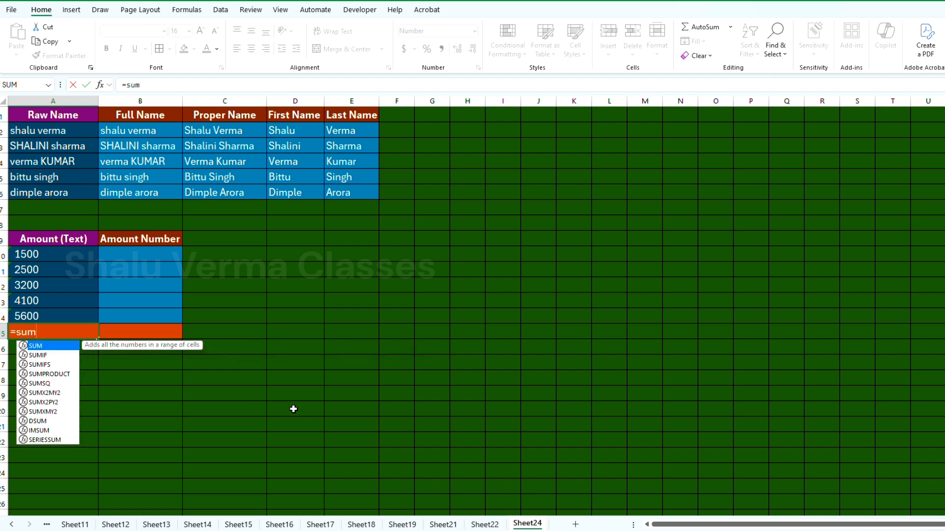
pyautogui.press('Tab')
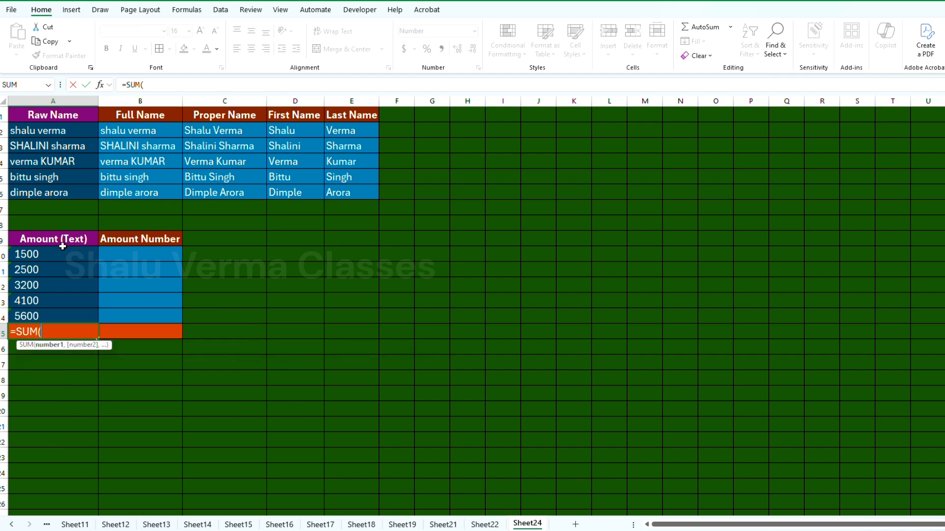
pyautogui.moveTo(61, 251); pyautogui.dragTo(59, 310)
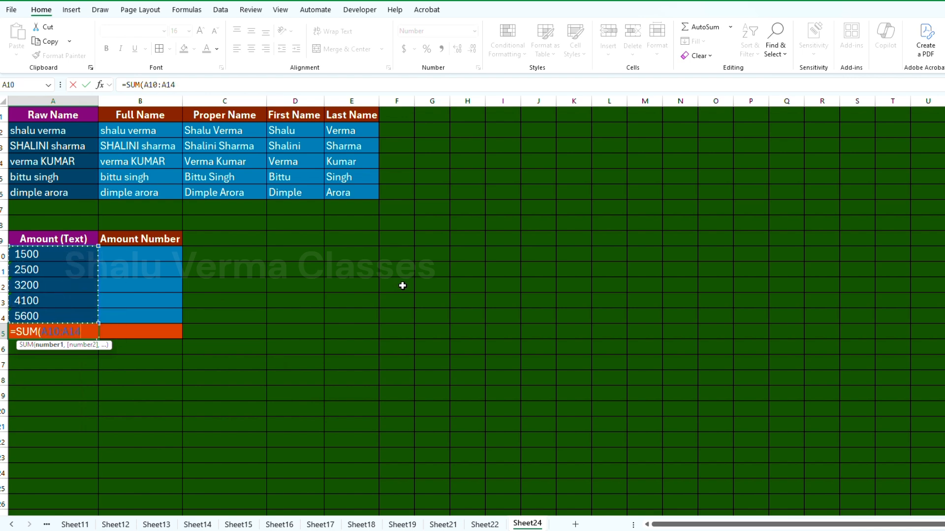
pyautogui.press('Return')
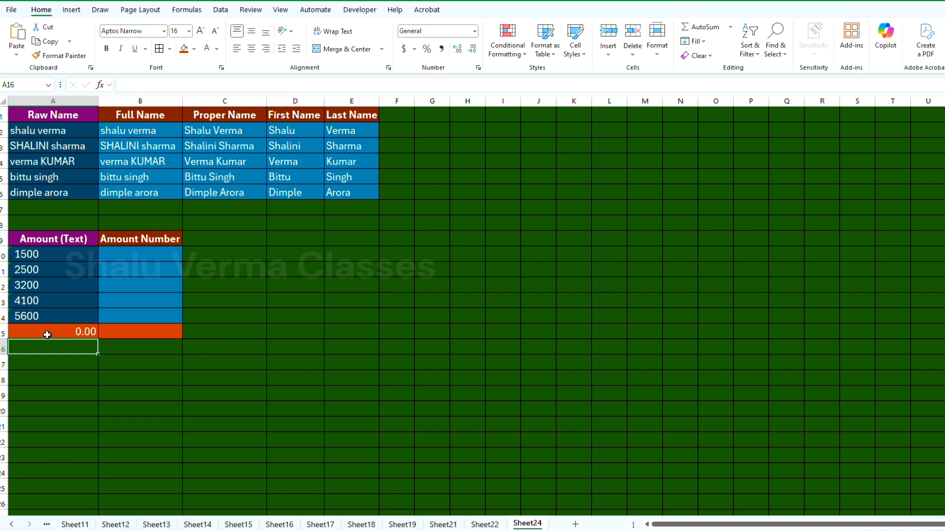
# Step: Enter the formula =VALUE(A10) in B10 under Amount Number
pyautogui.click(47, 331)
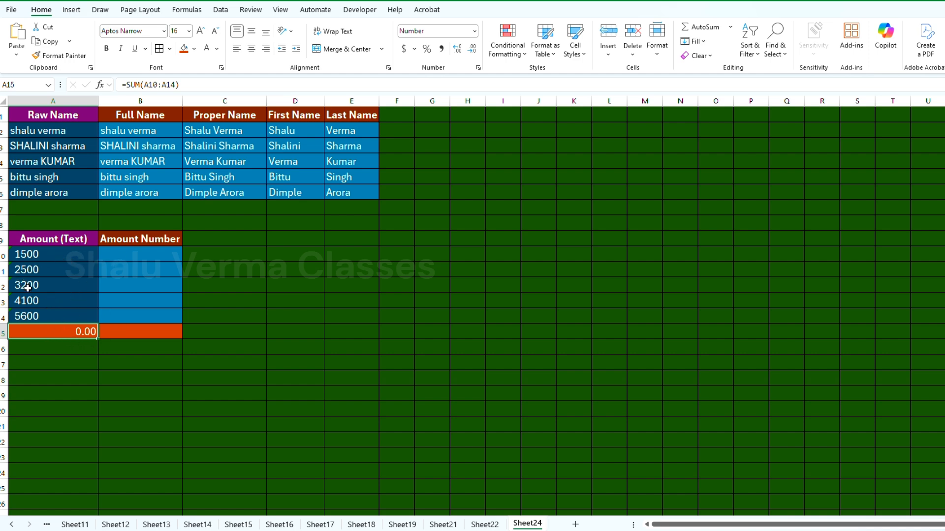
pyautogui.click(111, 252)
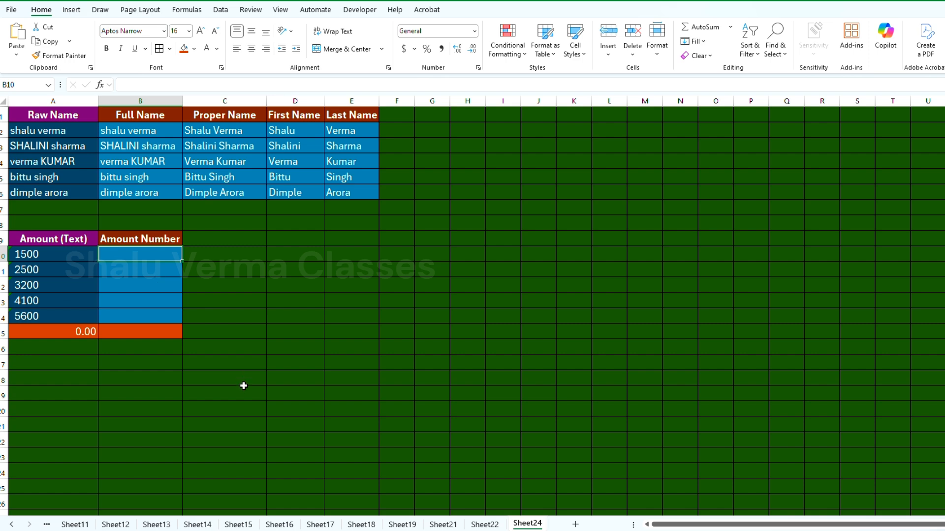
pyautogui.write('=')
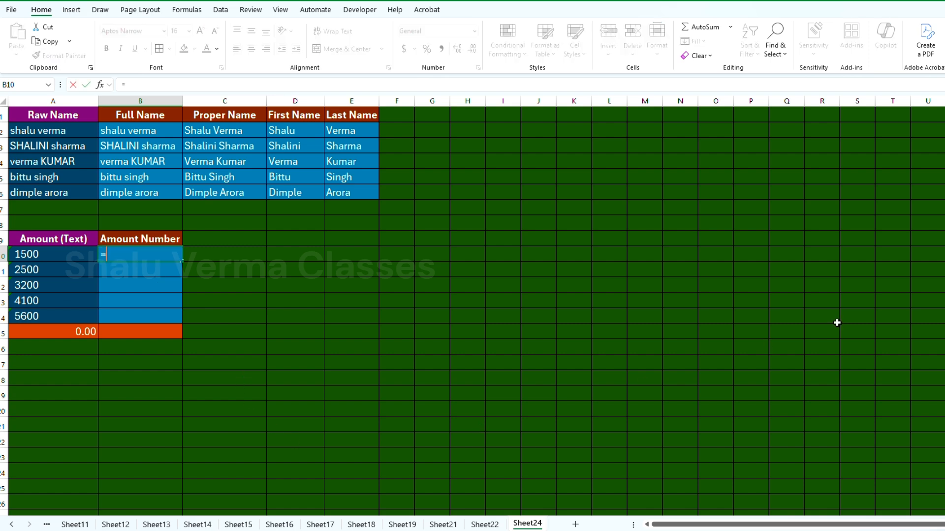
pyautogui.write('va')
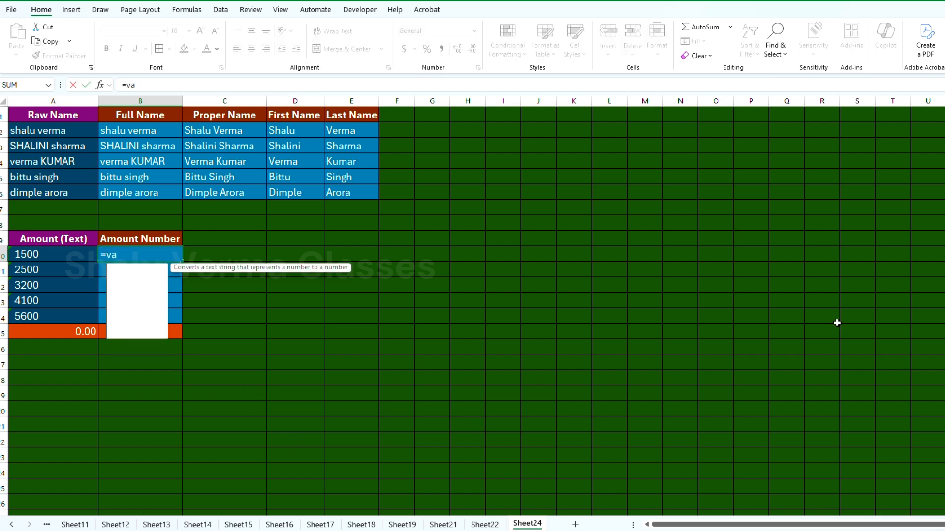
pyautogui.write('lue')
pyautogui.press('Tab')
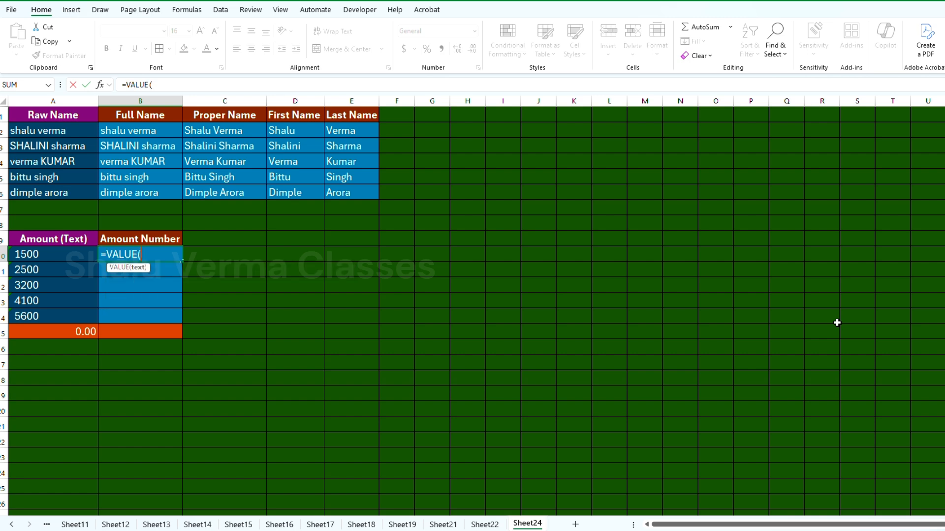
pyautogui.click(62, 258)
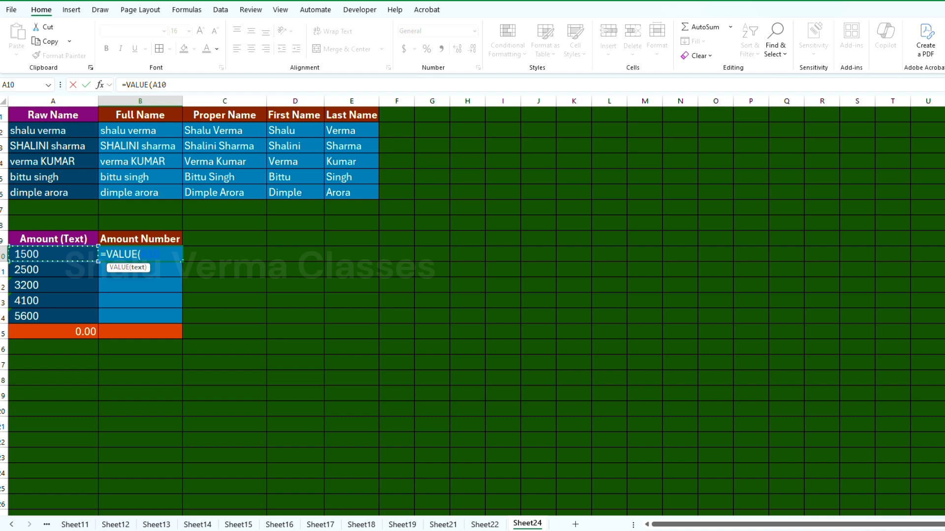
pyautogui.write(')')
pyautogui.press('Return')
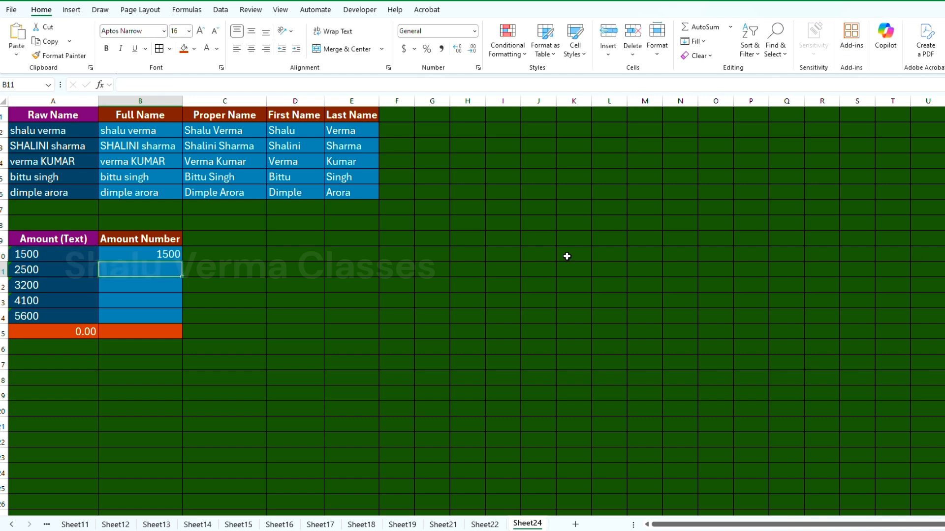
# Step: Fill the VALUE formula from B10 down to B14
pyautogui.click(178, 255)
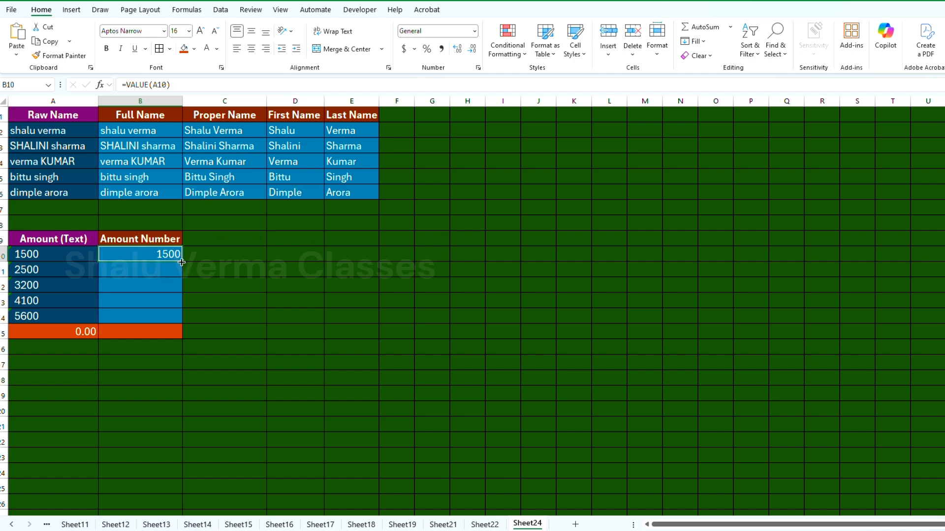
pyautogui.moveTo(182, 263); pyautogui.dragTo(180, 320)
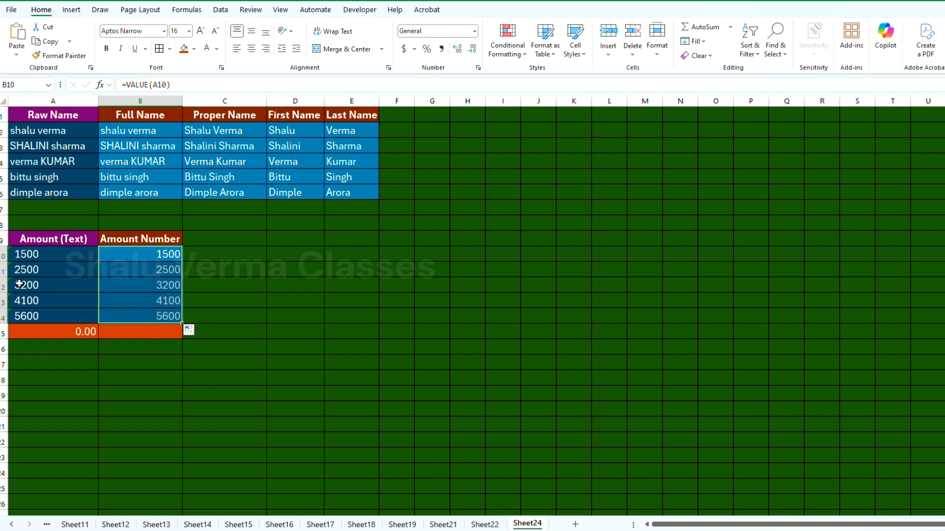
pyautogui.click(69, 283)
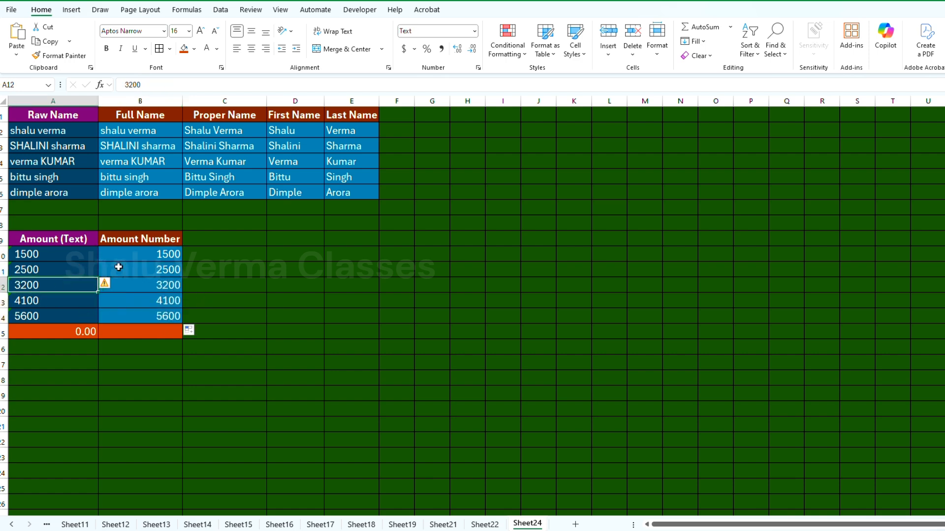
# Step: Total the converted amounts with =SUM(B10:B14) in B15
pyautogui.click(120, 334)
pyautogui.write('=sum')
pyautogui.press('Tab')
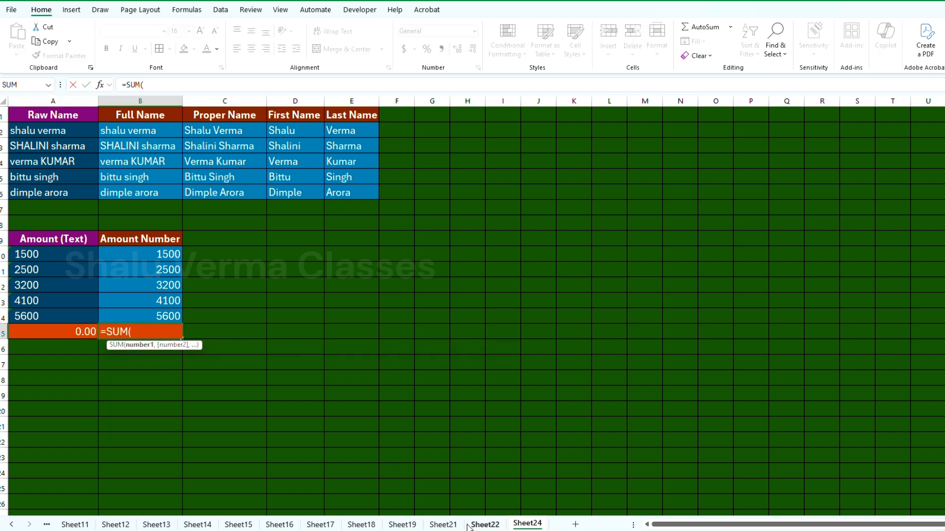
pyautogui.moveTo(162, 252); pyautogui.dragTo(153, 309)
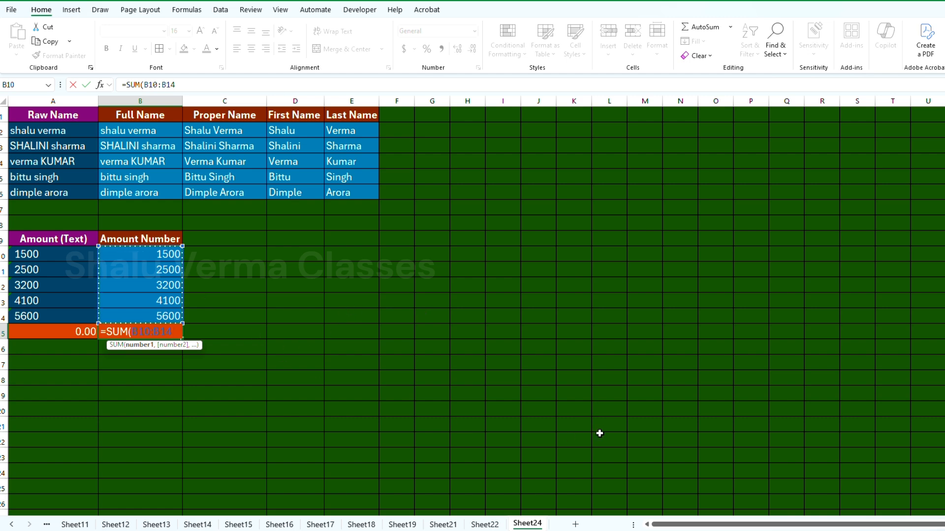
pyautogui.press('Return')
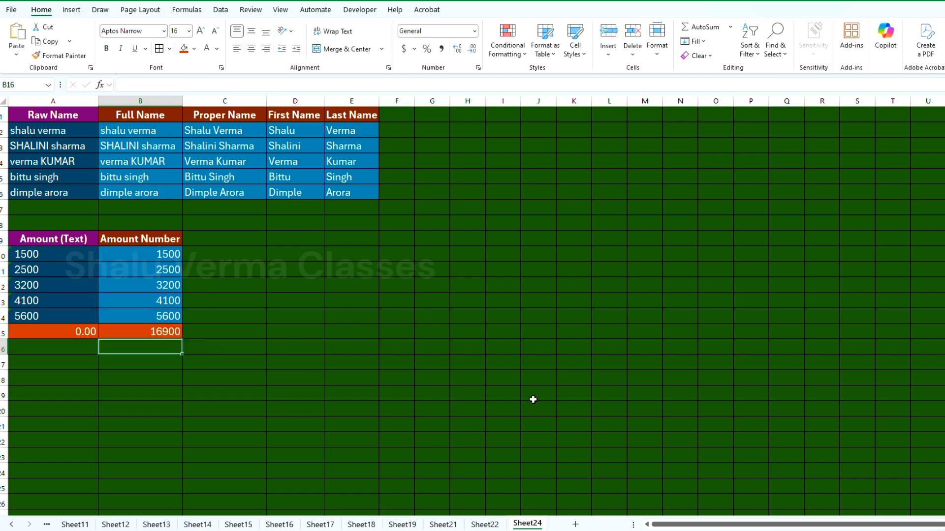
# Step: Review the formulas in the Full Name, Proper Name, First Name, Last Name and Amount Number columns
pyautogui.scroll(3, 234, 330)
pyautogui.scroll(-3, 202, 321)
pyautogui.scroll(1, 226, 327)
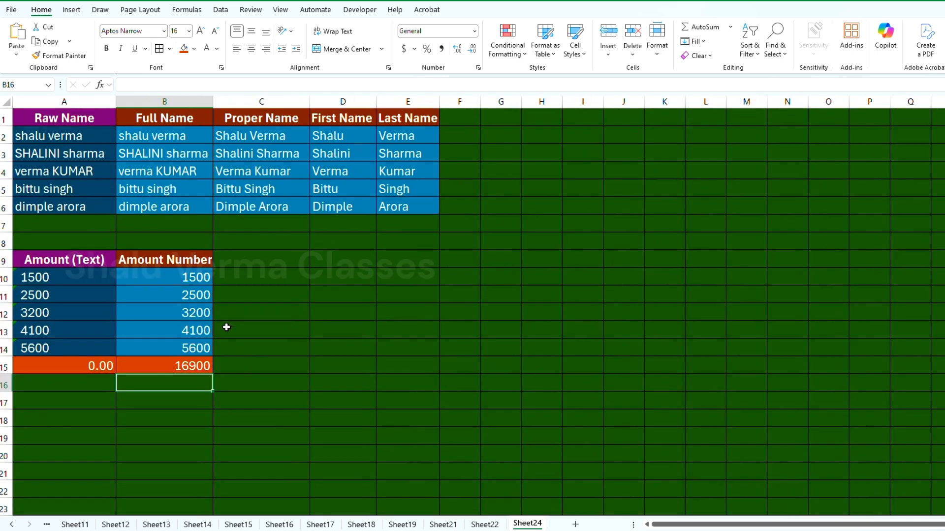
pyautogui.scroll(-1, 261, 365)
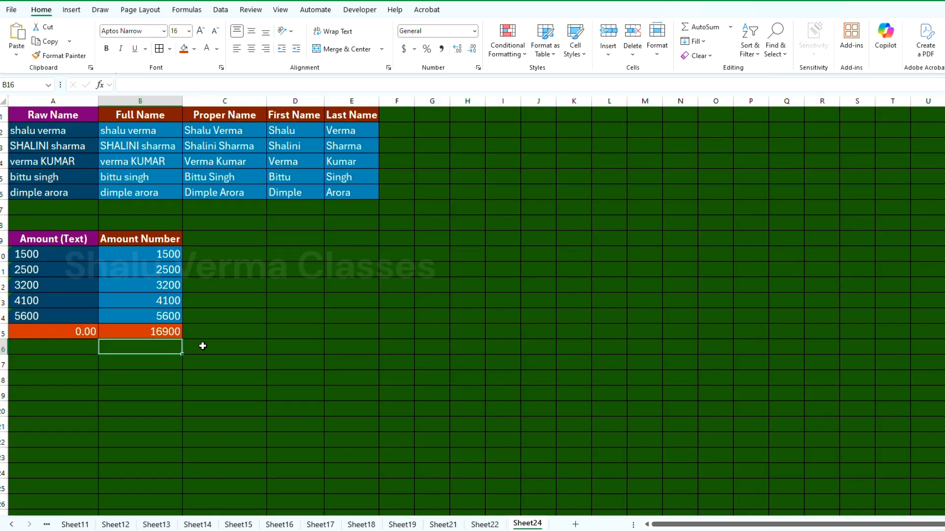
pyautogui.click(172, 275)
pyautogui.click(227, 135)
pyautogui.click(354, 142)
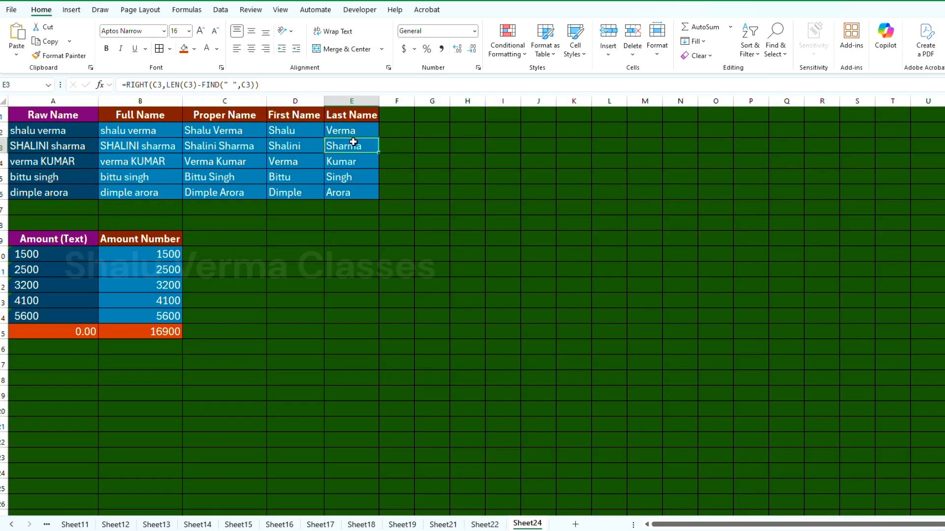
pyautogui.click(128, 275)
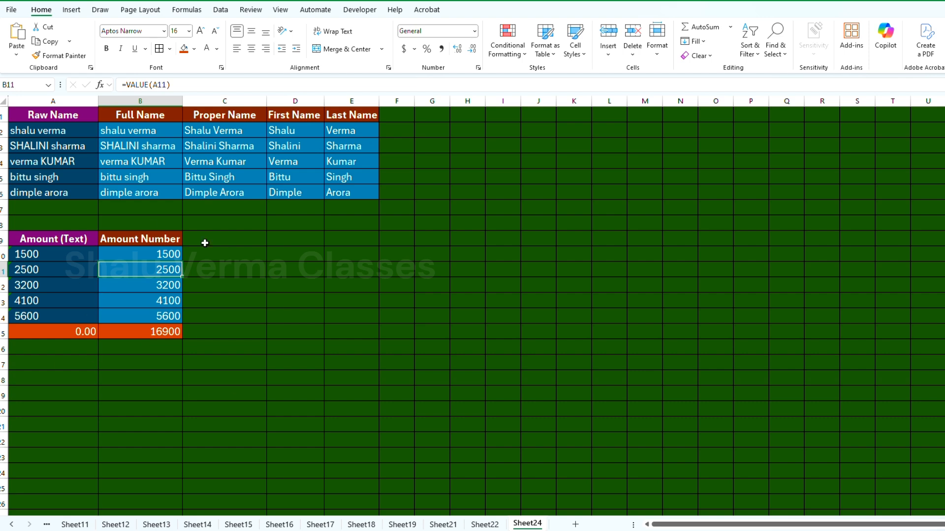
pyautogui.click(55, 288)
pyautogui.click(126, 255)
pyautogui.scroll(-1, 261, 290)
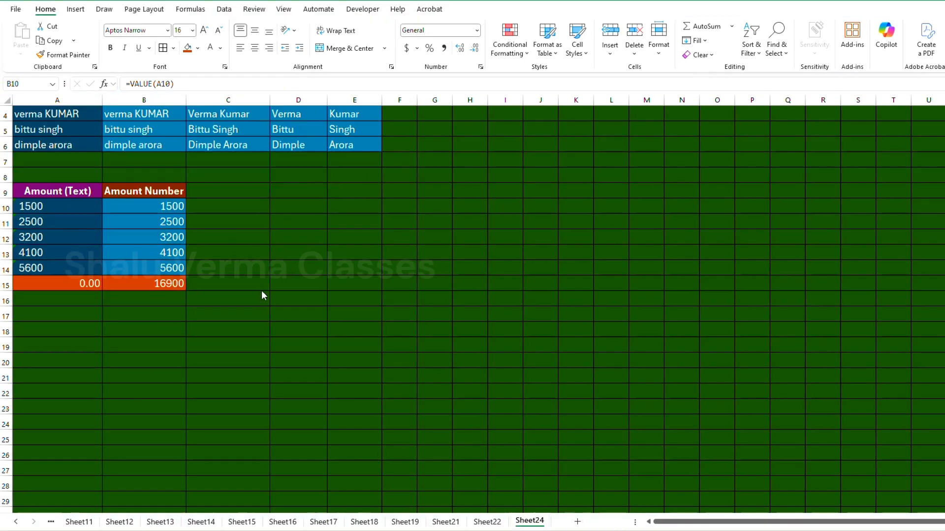
pyautogui.scroll(1, 259, 289)
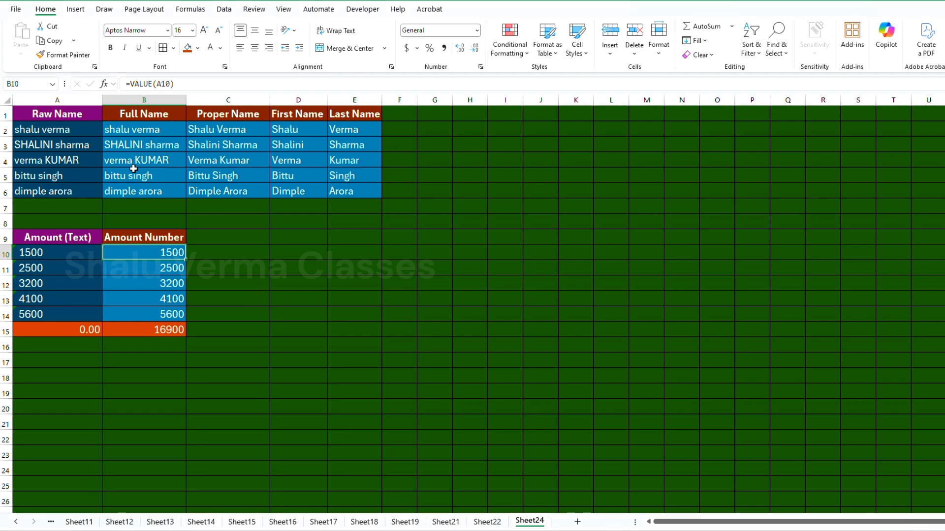
pyautogui.click(130, 126)
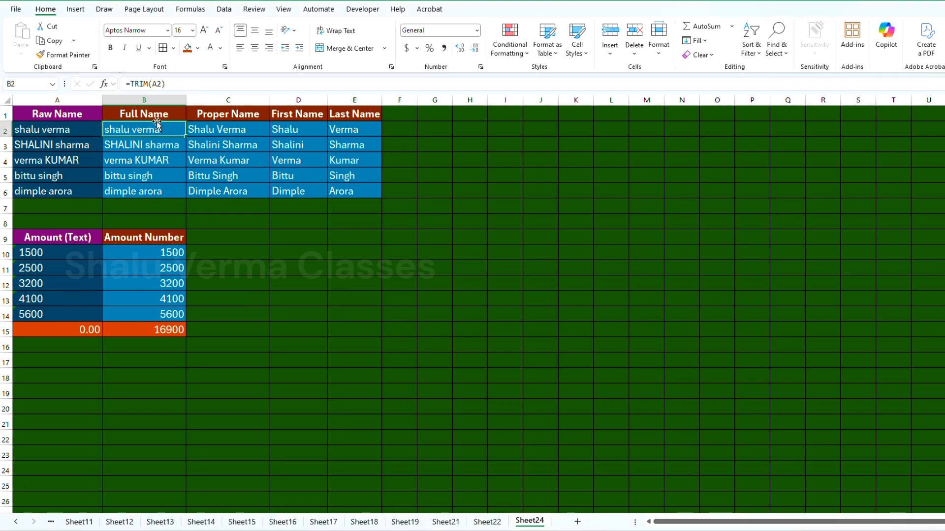
pyautogui.click(205, 131)
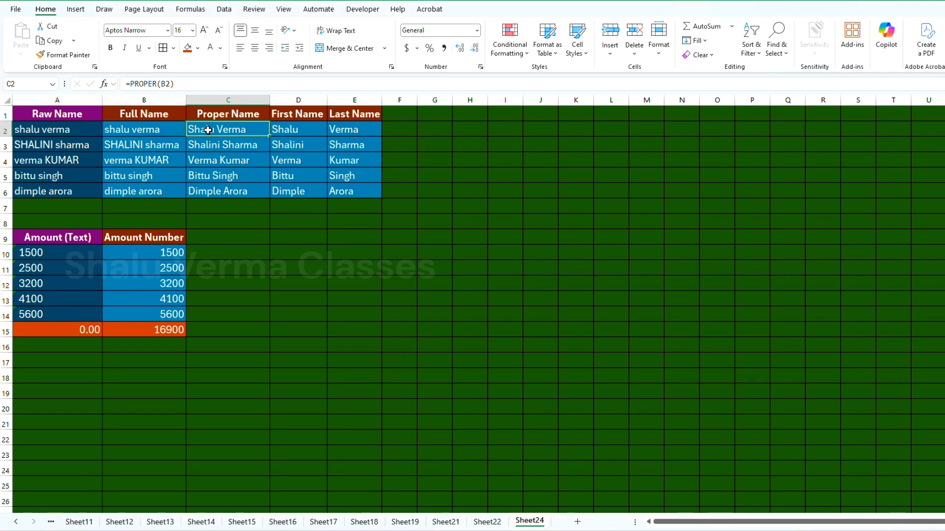
pyautogui.click(195, 84)
pyautogui.press('Escape')
pyautogui.click(287, 129)
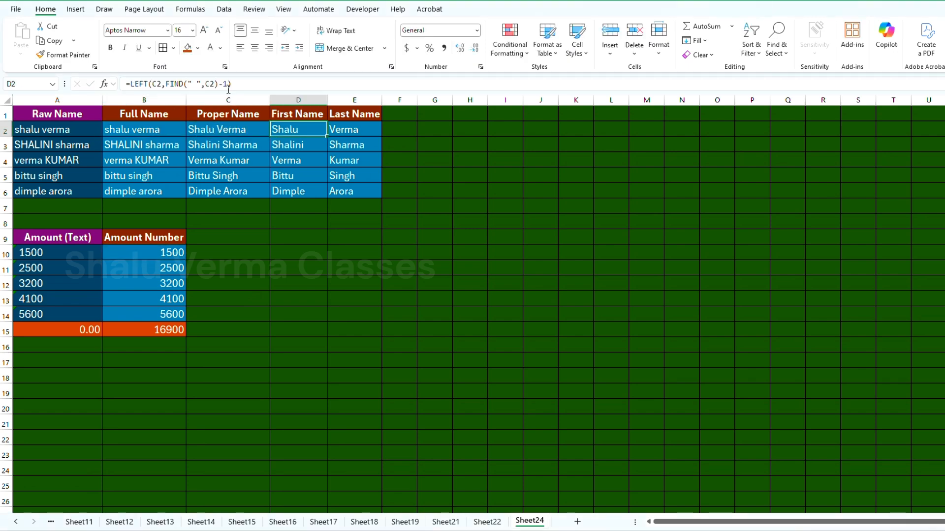
pyautogui.click(228, 85)
pyautogui.press('Escape')
pyautogui.click(367, 130)
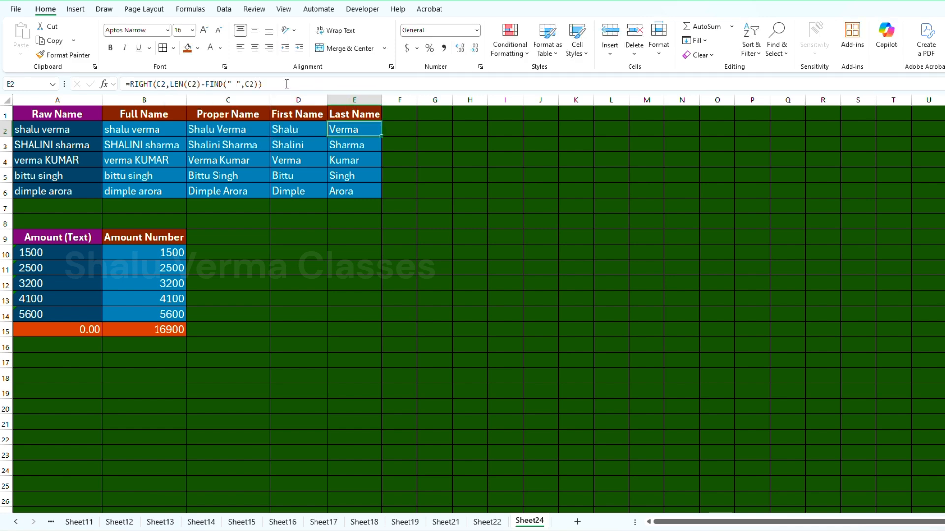
pyautogui.click(286, 83)
pyautogui.press('Escape')
# Step: Copy the range B1:E6 and paste only its values starting at A17
pyautogui.moveTo(132, 116); pyautogui.dragTo(331, 183)
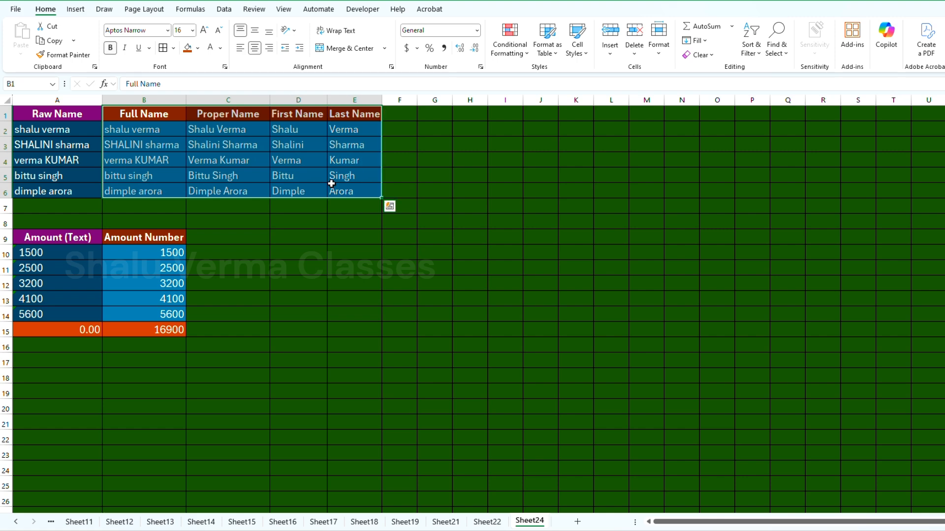
pyautogui.click(52, 40)
pyautogui.click(42, 366)
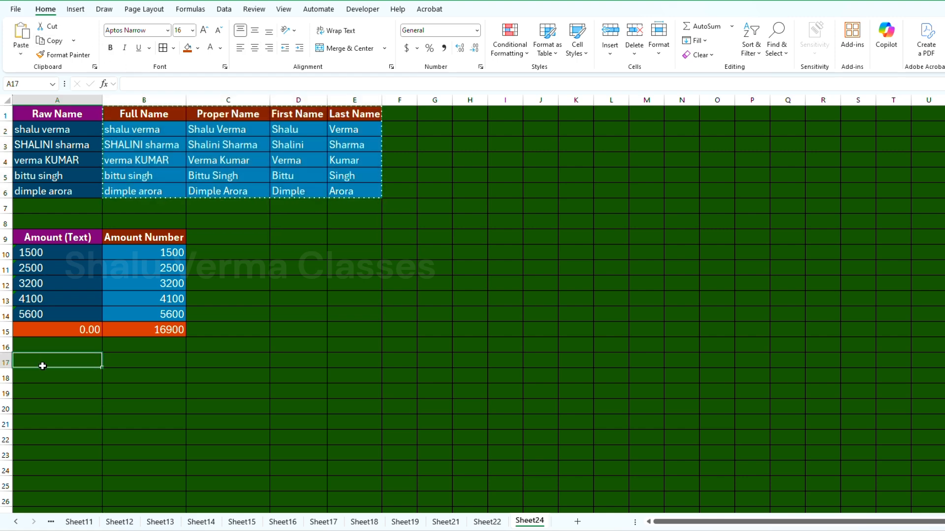
pyautogui.click(20, 53)
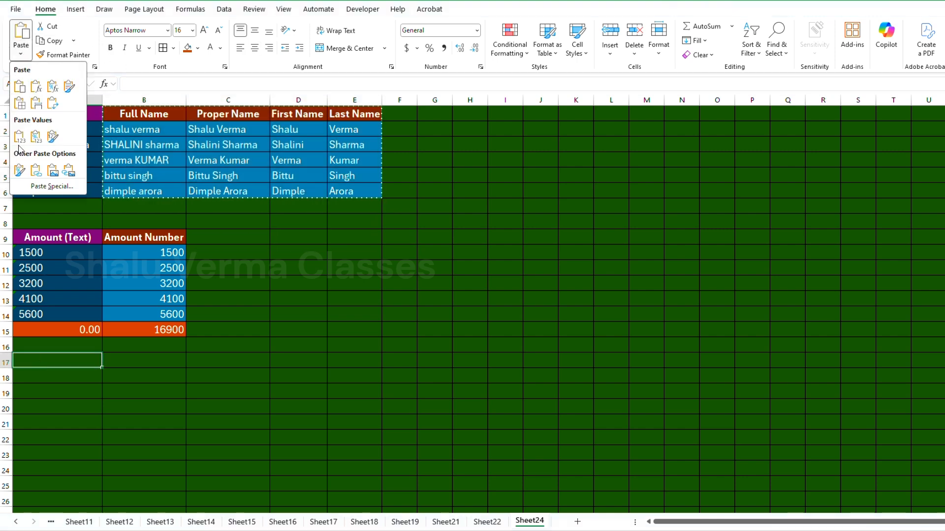
pyautogui.click(50, 187)
pyautogui.click(108, 295)
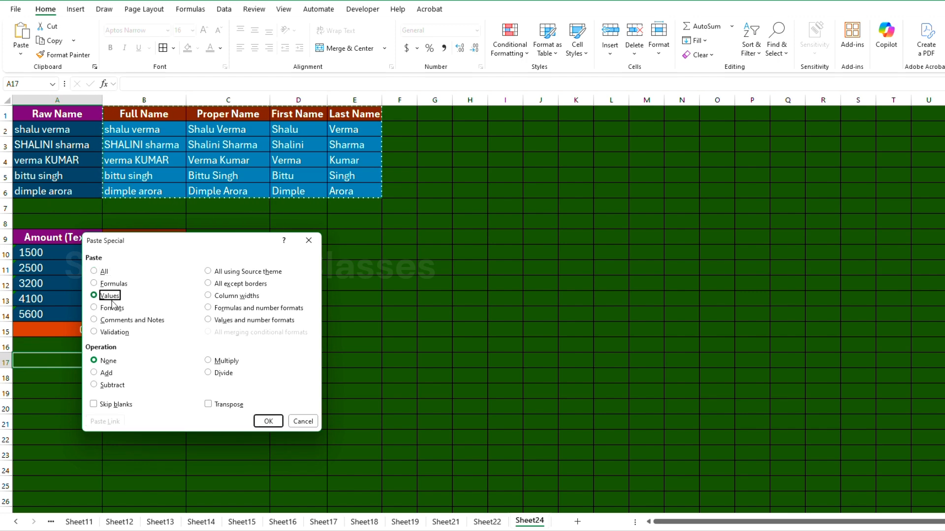
pyautogui.click(269, 422)
# Step: Inspect the pasted name cells and the formula in B10
pyautogui.click(47, 376)
pyautogui.click(147, 379)
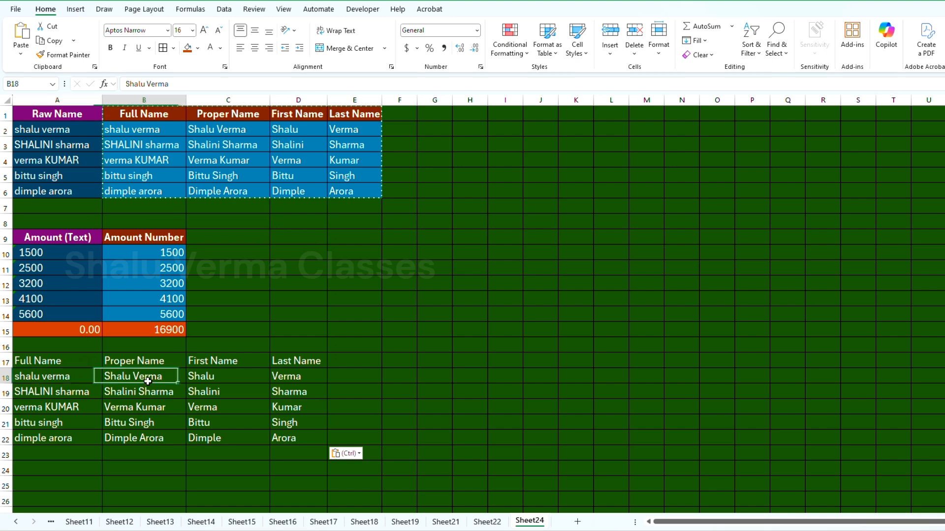
pyautogui.doubleClick(152, 382)
pyautogui.click(209, 379)
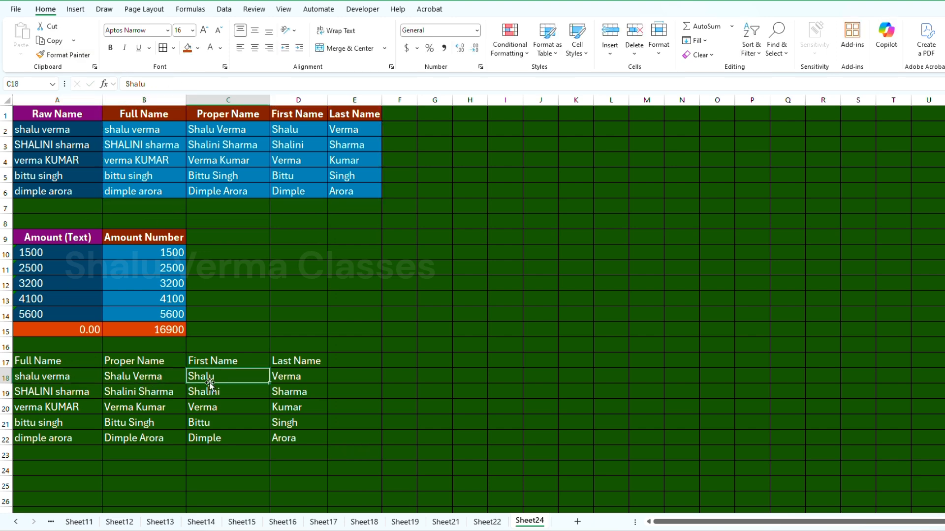
pyautogui.click(143, 84)
pyautogui.press('Escape')
pyautogui.click(283, 373)
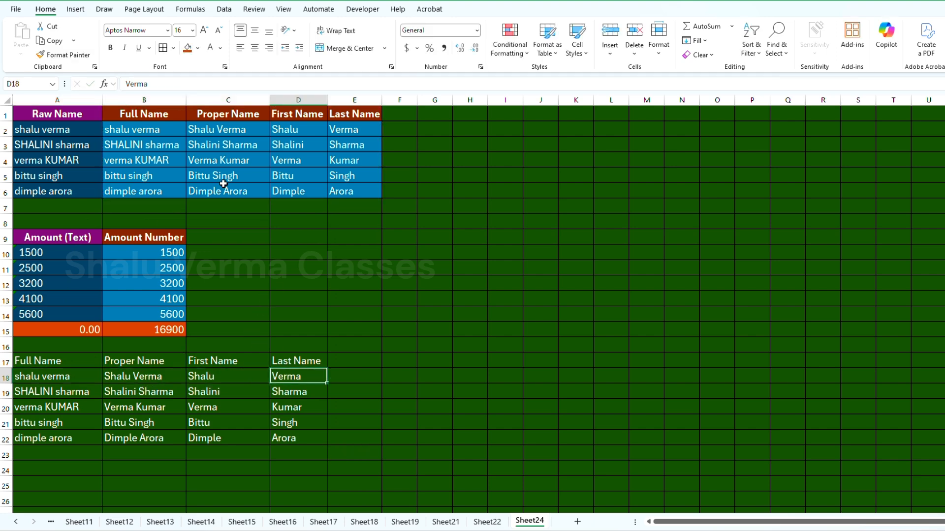
pyautogui.click(149, 85)
pyautogui.press('Escape')
pyautogui.click(135, 256)
pyautogui.press('F2')
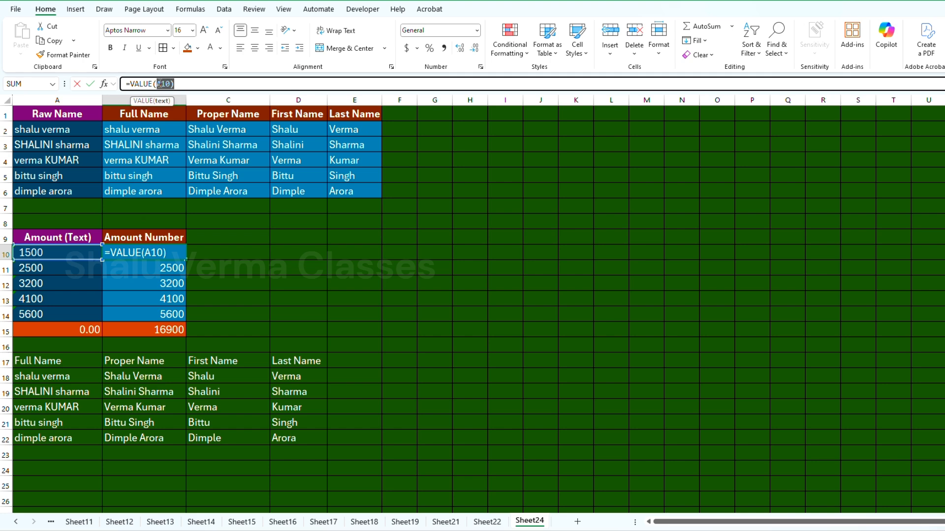
pyautogui.press('Escape')
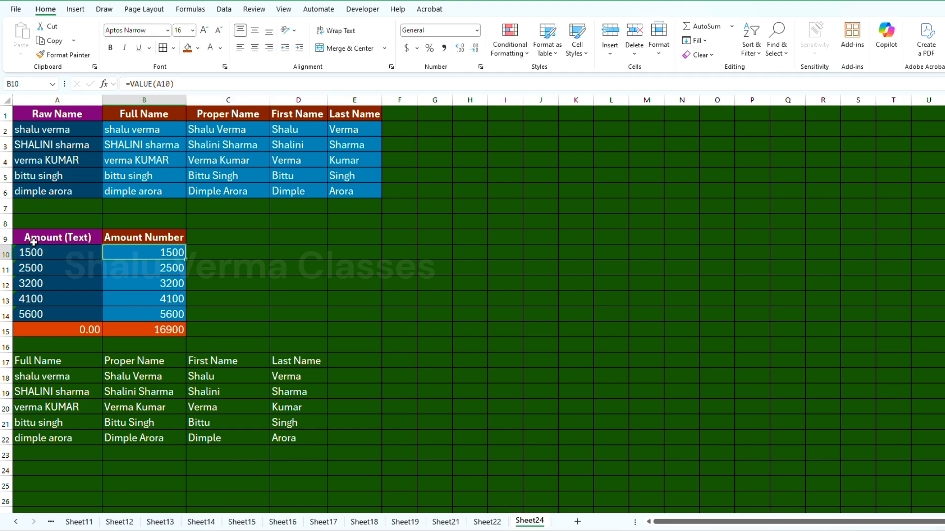
# Step: Copy the Amount Number range B9:B15 and paste only its values into D9
pyautogui.moveTo(156, 238); pyautogui.dragTo(161, 326)
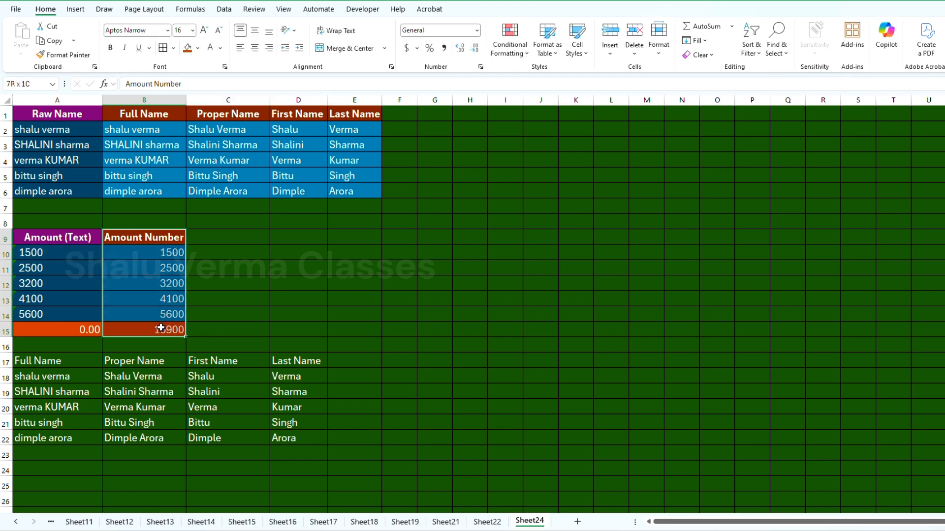
pyautogui.click(60, 57)
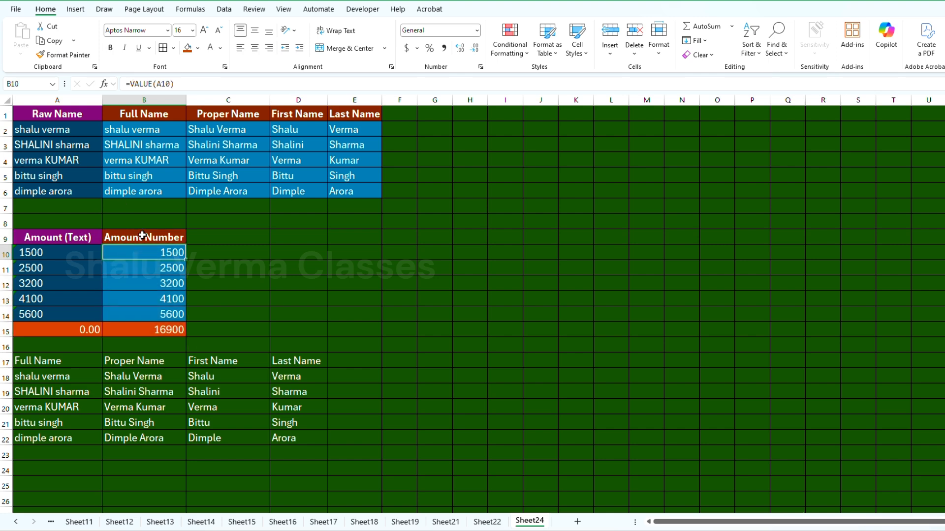
pyautogui.moveTo(140, 235); pyautogui.dragTo(145, 321)
pyautogui.click(51, 41)
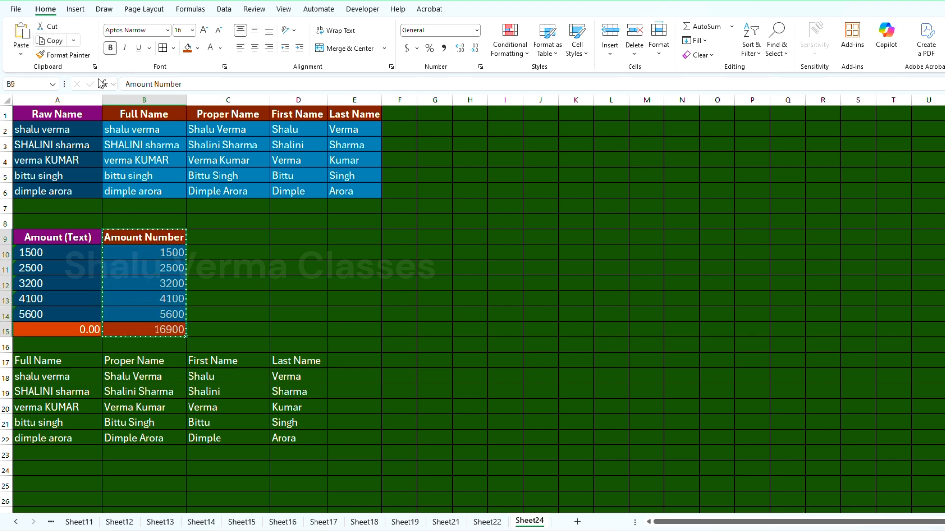
pyautogui.click(263, 233)
pyautogui.click(280, 236)
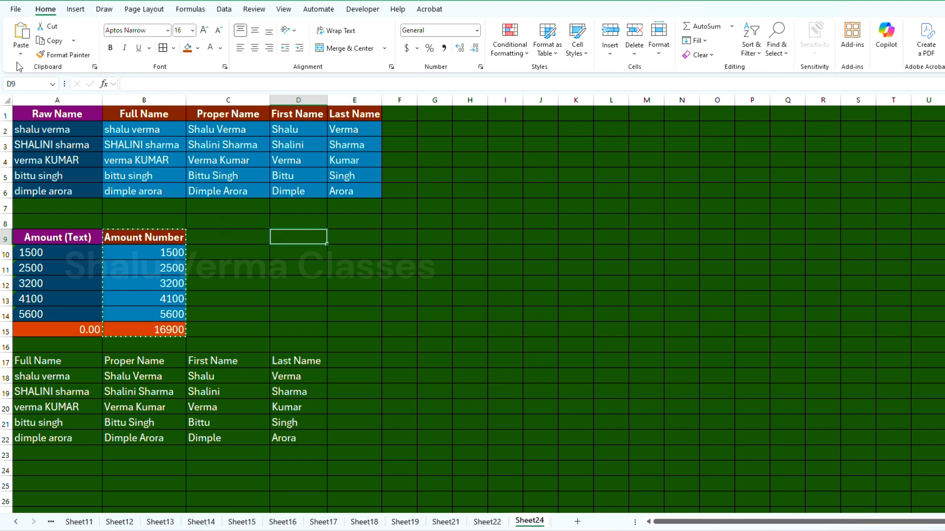
pyautogui.click(20, 50)
pyautogui.click(59, 187)
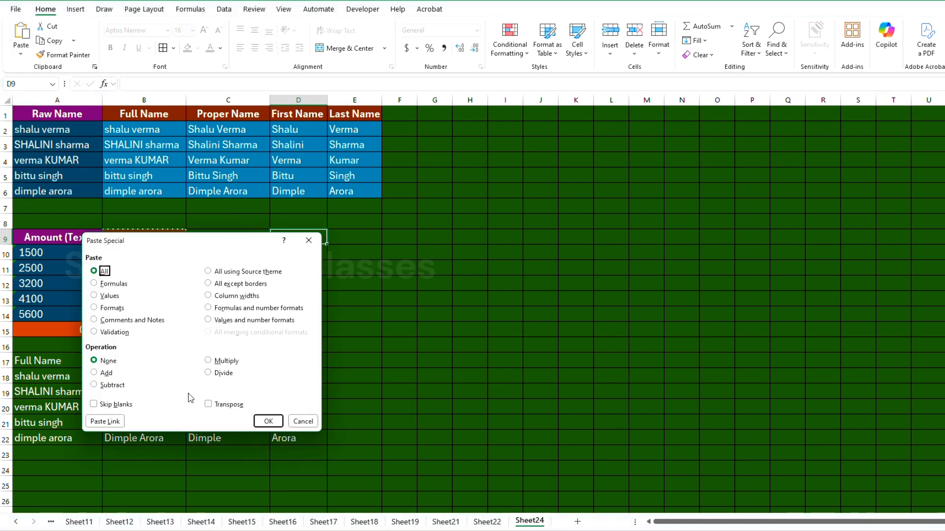
pyautogui.click(109, 295)
pyautogui.click(268, 421)
pyautogui.click(355, 253)
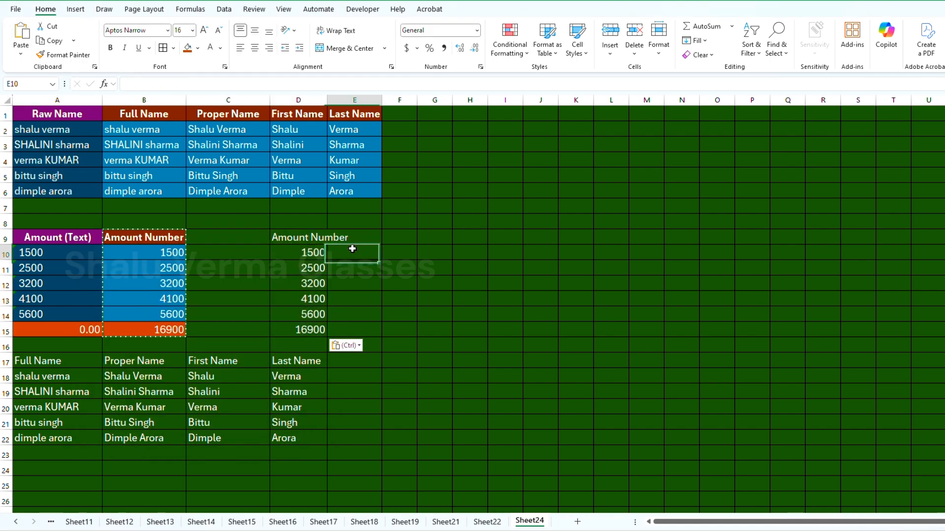
pyautogui.click(300, 331)
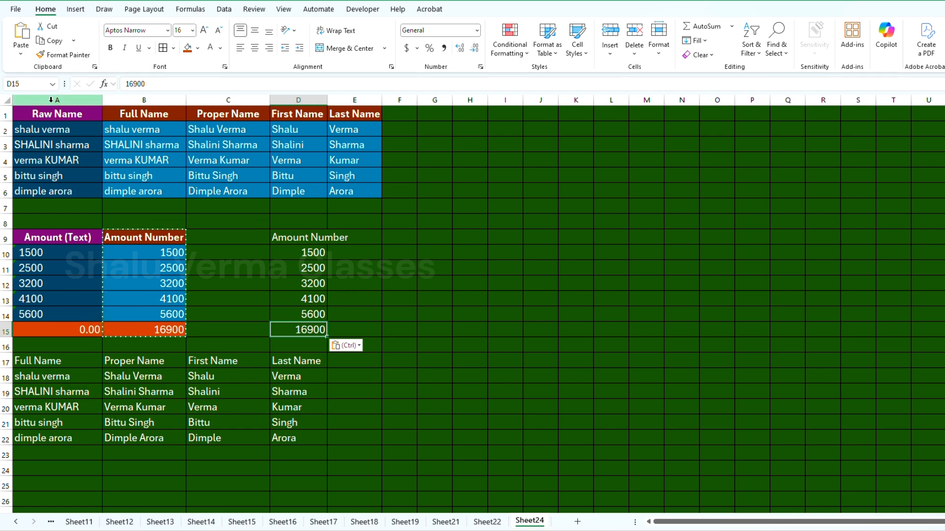
pyautogui.click(295, 285)
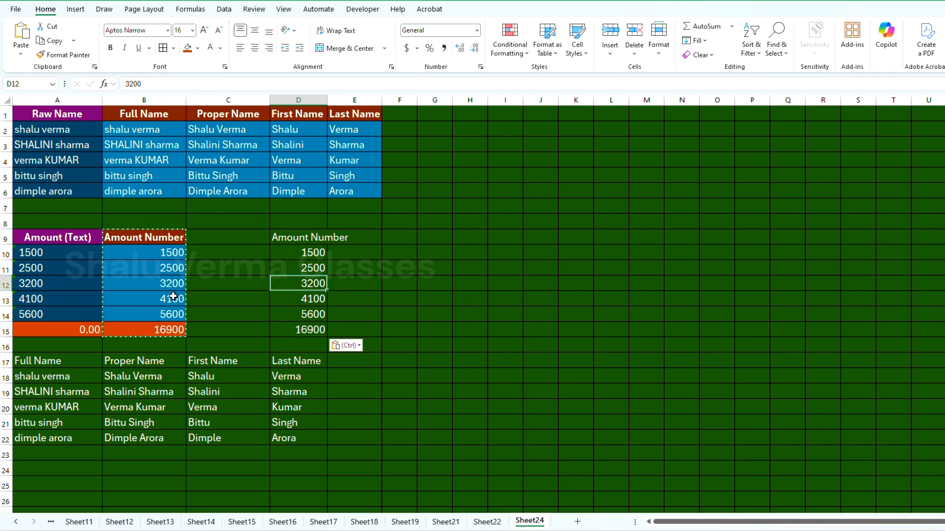
pyautogui.press('Escape')
pyautogui.click(277, 269)
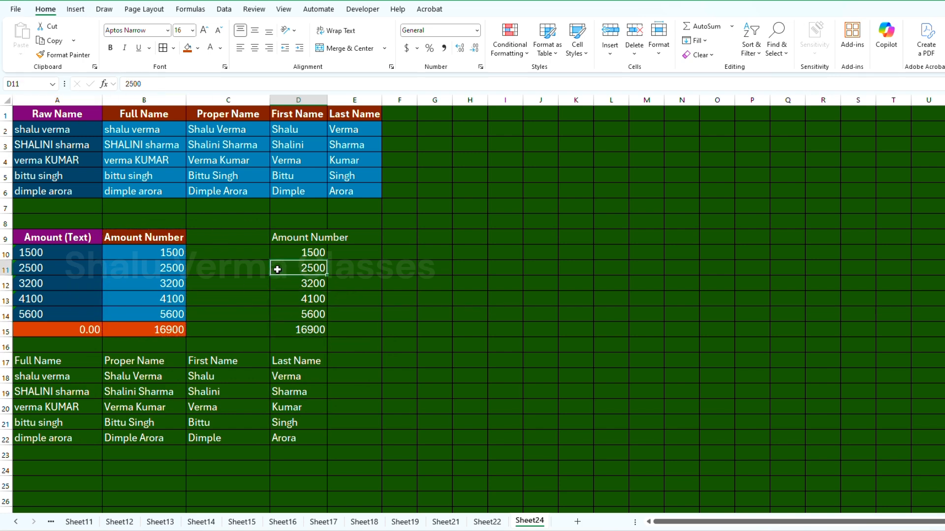